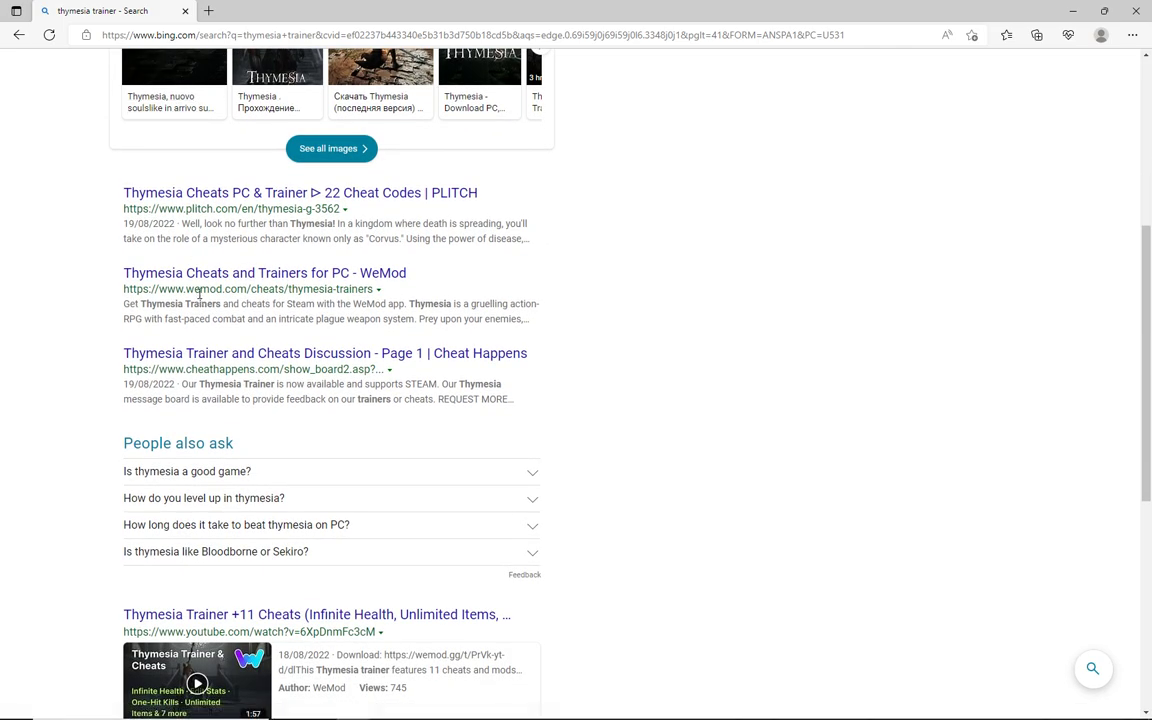
Open the TrainerPC search result for the Thymesia trainer and follow its Thymesia Trainer link to the Fling Trainer page.
scroll(199, 294, "up", 4)
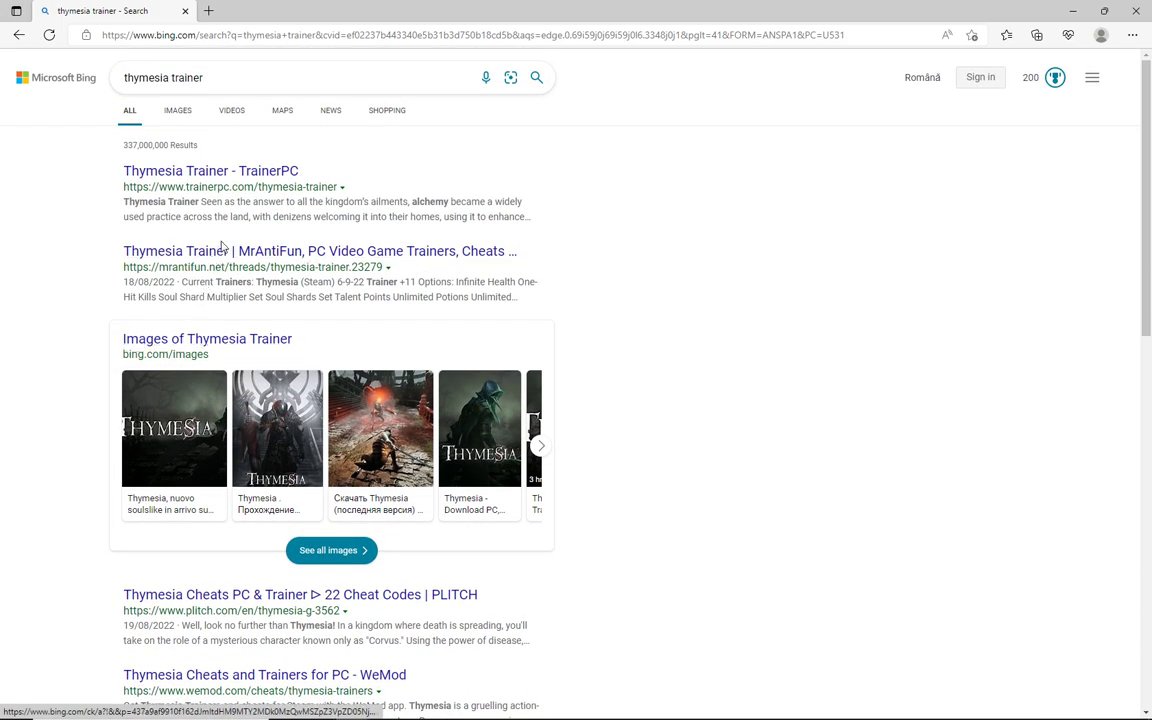
left_click(211, 171)
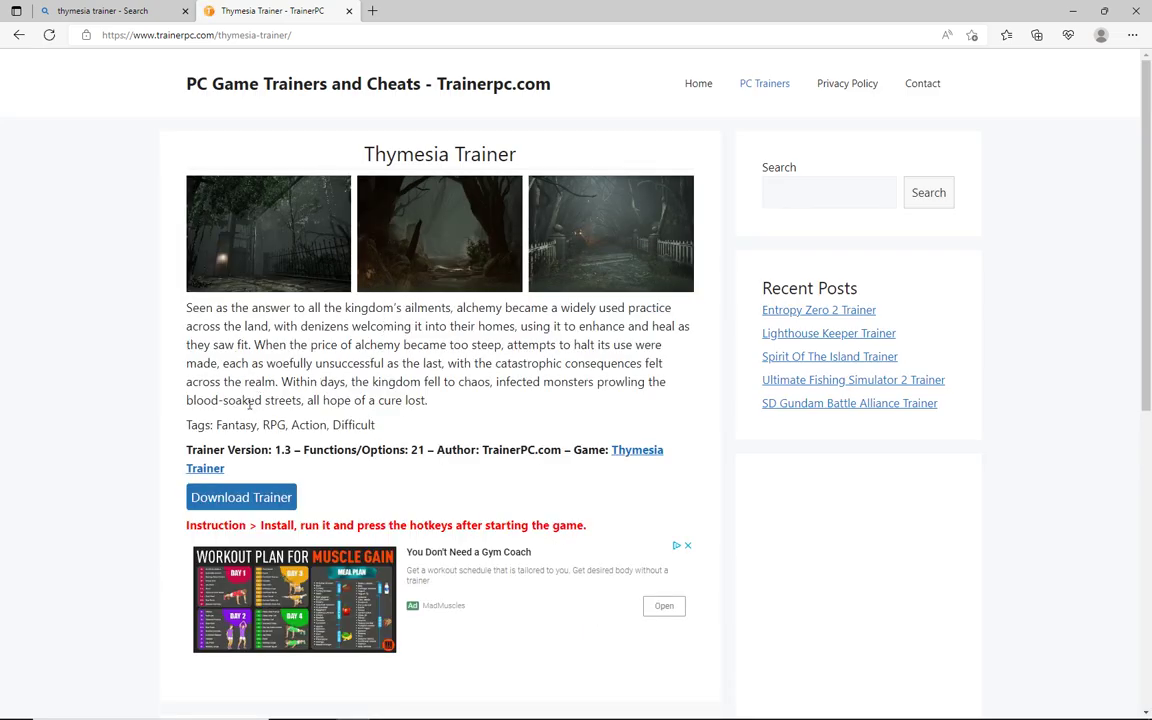
scroll(237, 404, "down", 2)
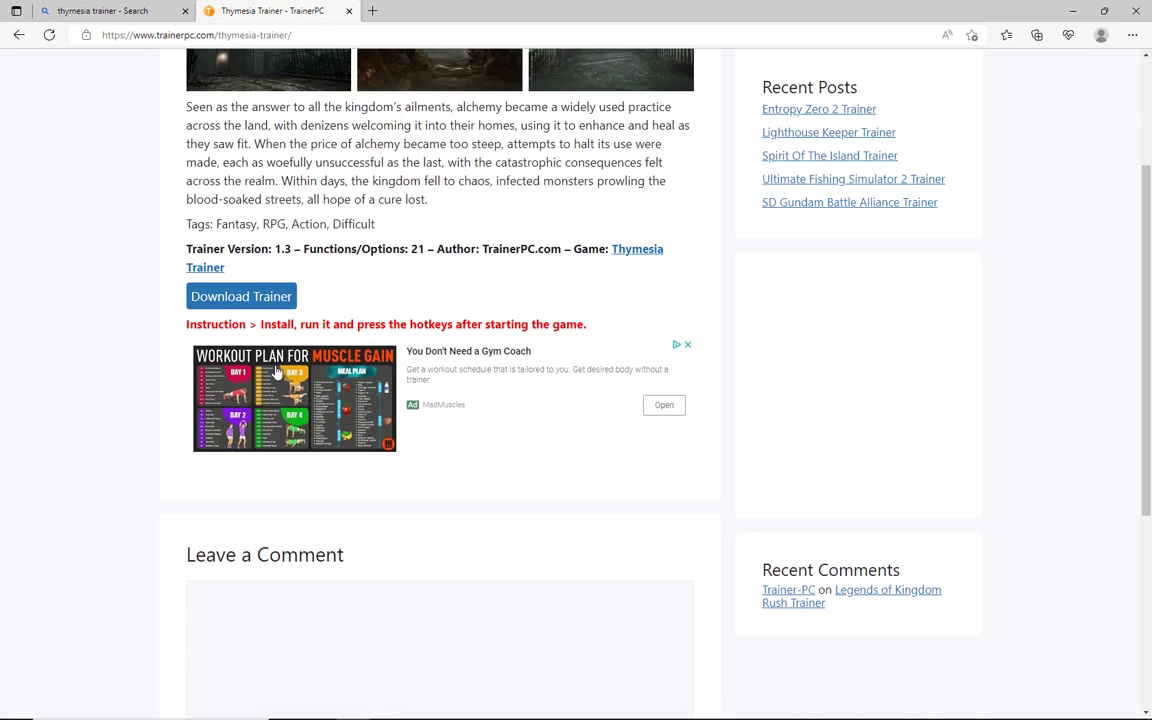
left_click(210, 268)
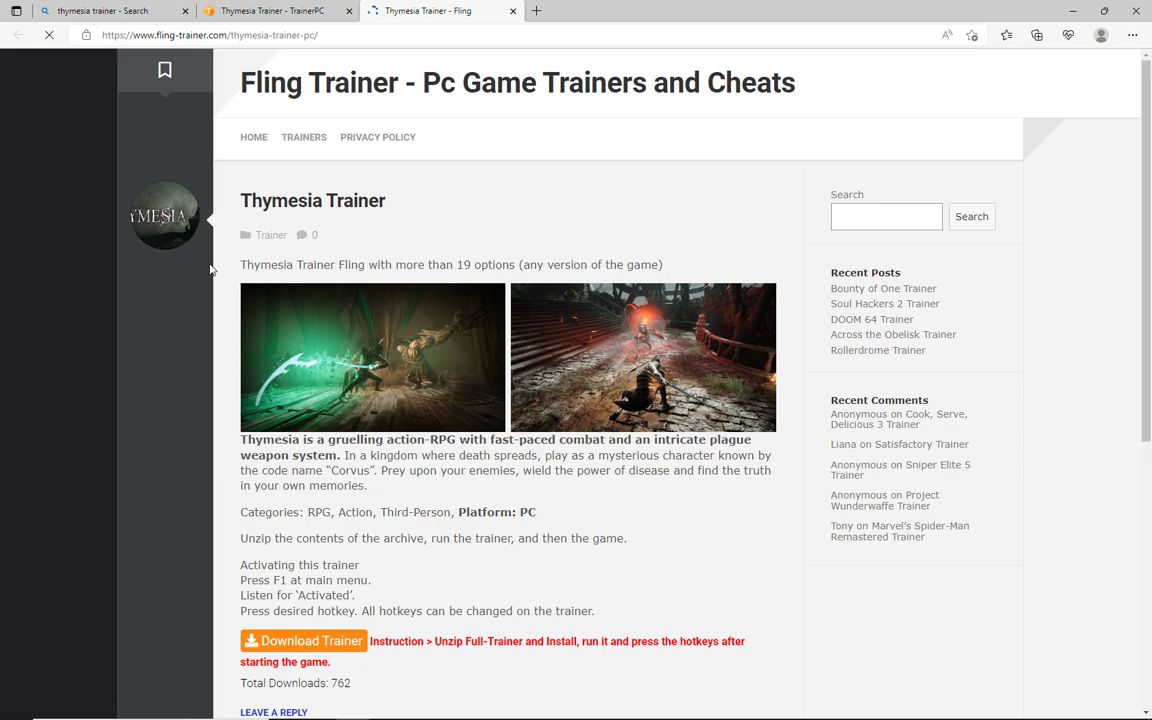
Download the trainer and select everything inside the opened Full-Trainer-soft.zip archive.
scroll(363, 373, "down", 4)
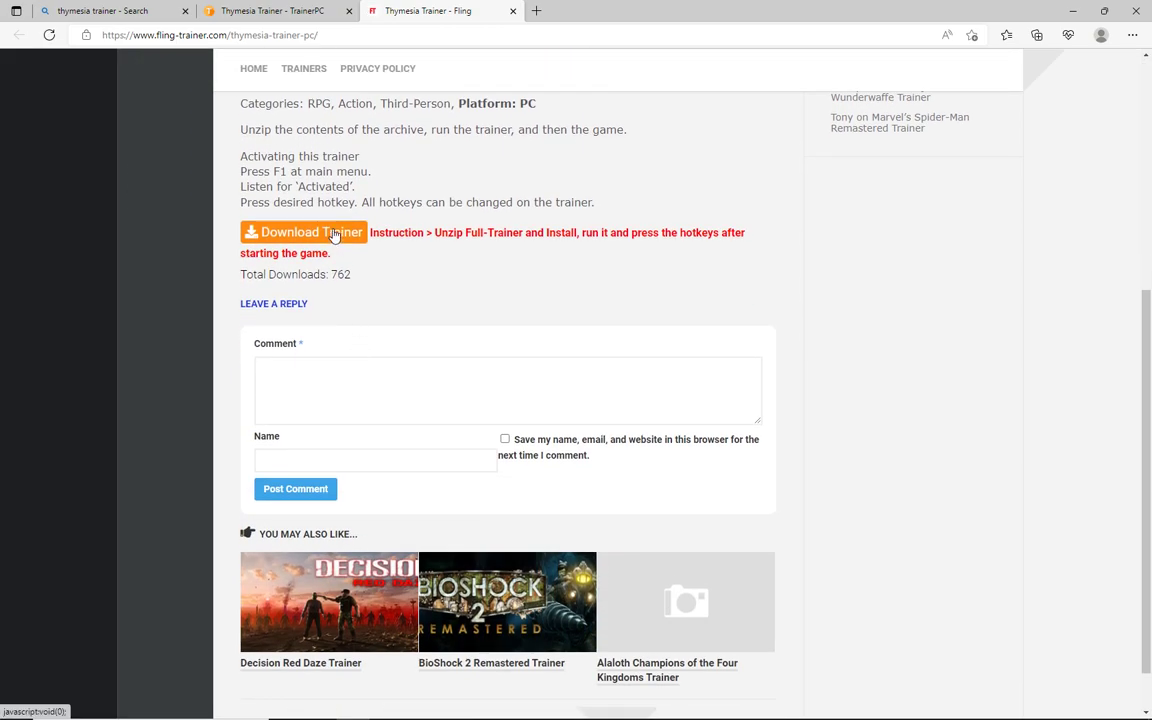
left_click(334, 234)
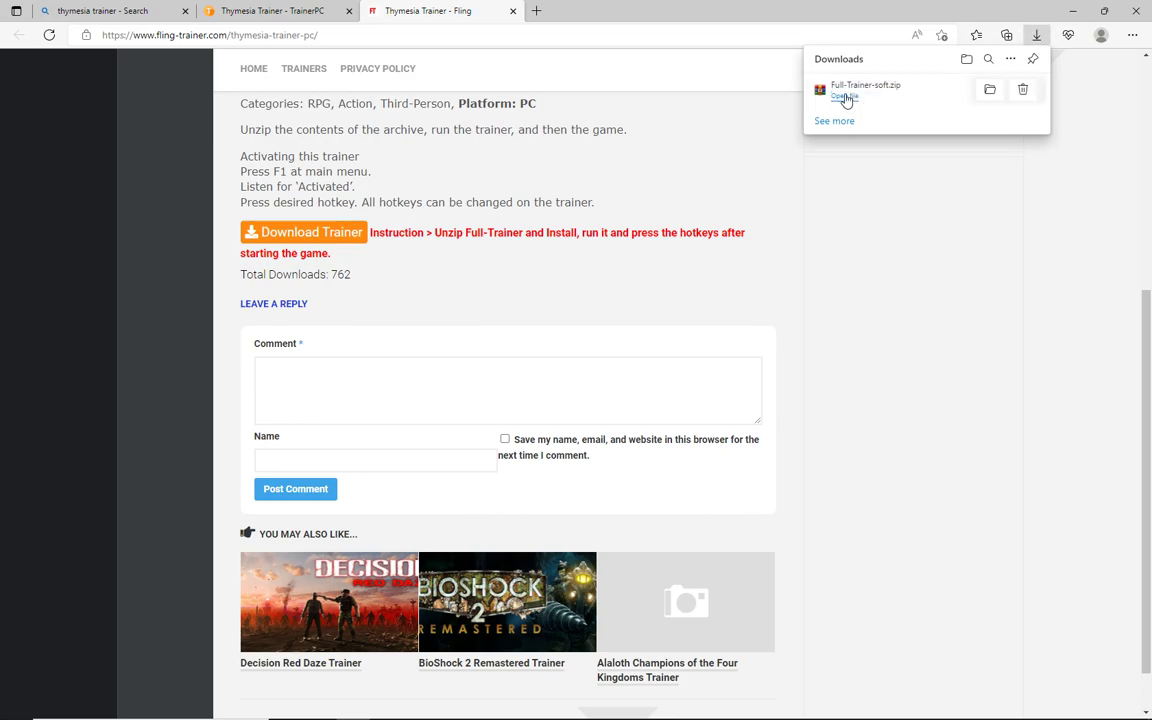
left_click(845, 97)
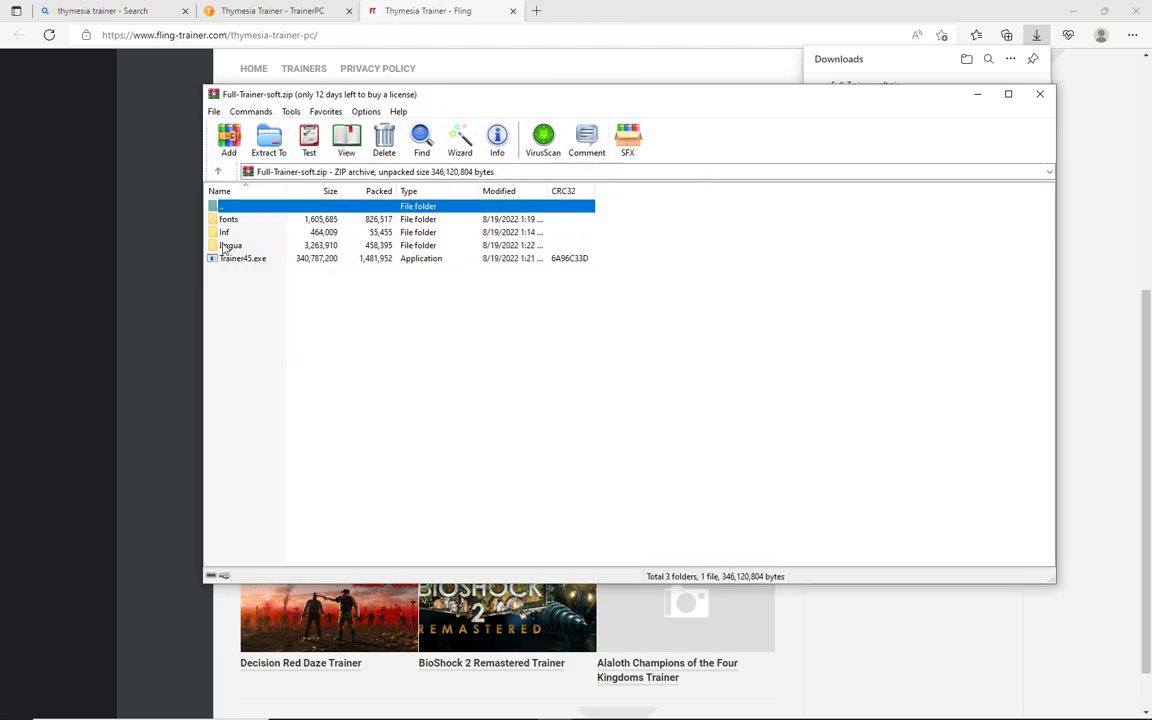
key("ctrl+a")
left_click(270, 138)
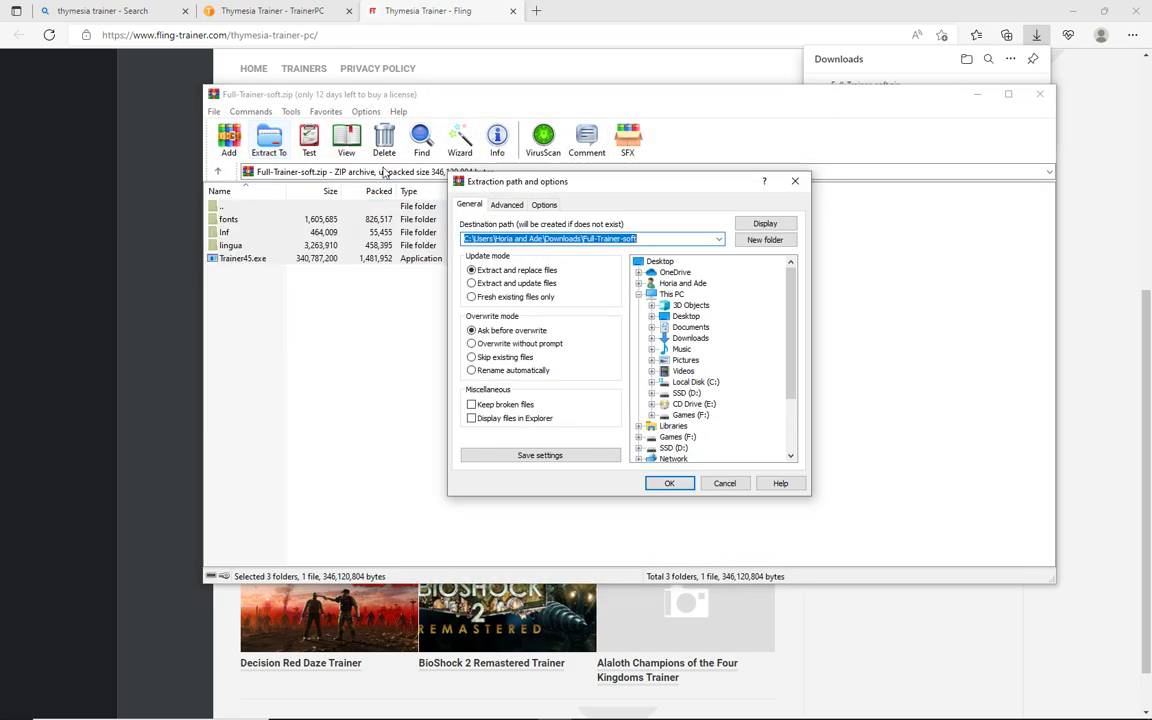
left_click(659, 262)
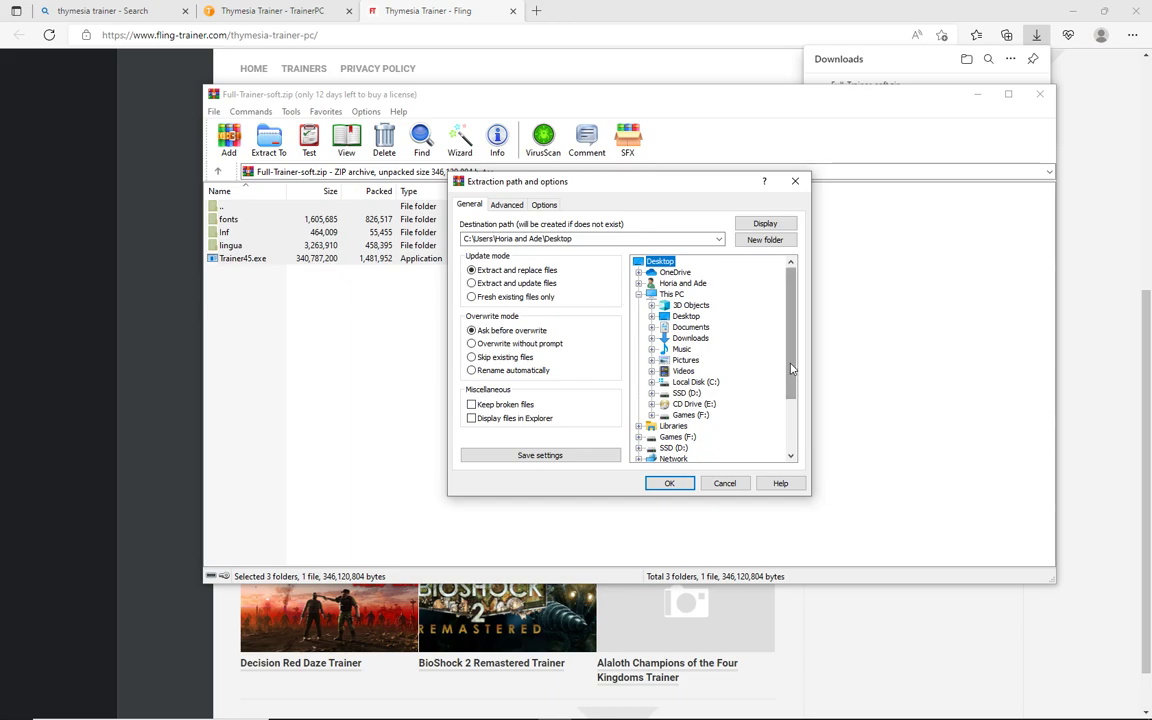
scroll(790, 369, "down", 3)
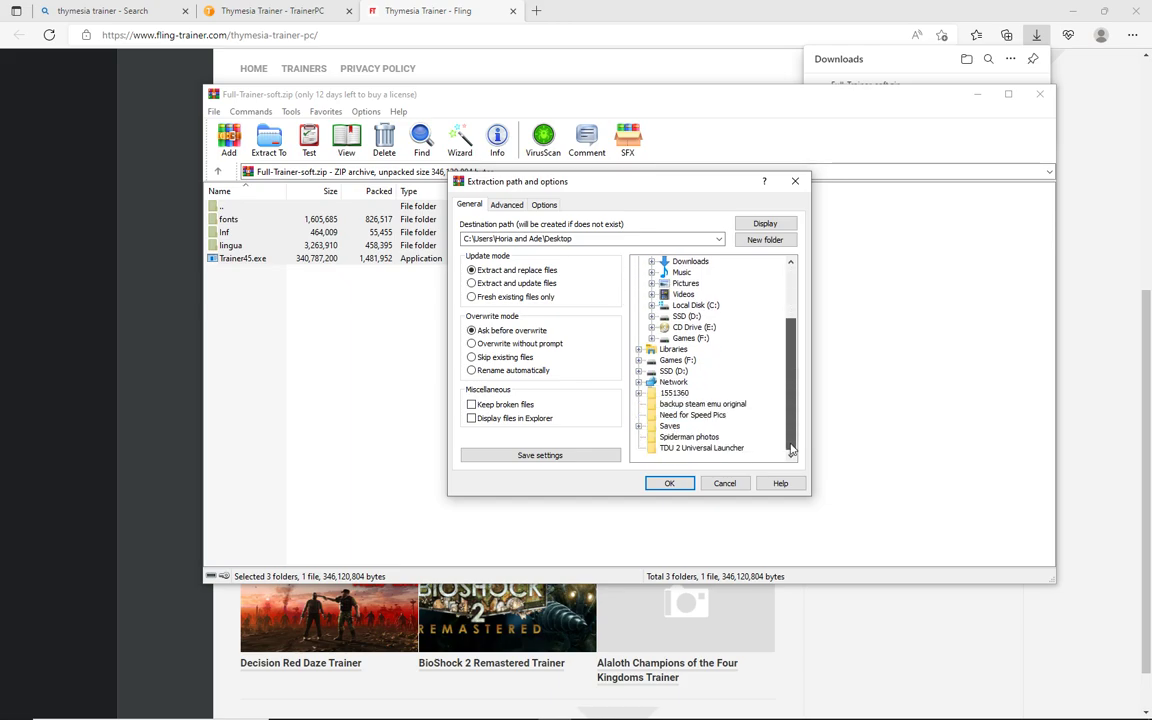
left_click(669, 483)
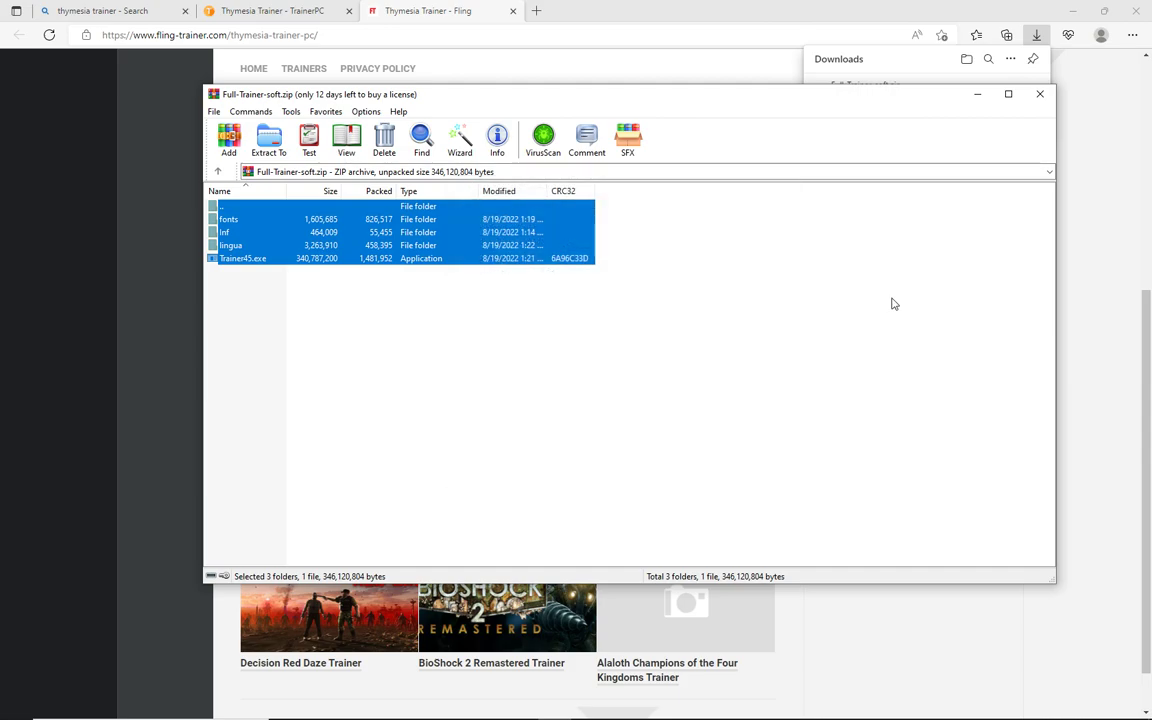
Minimize the archive window and create a new folder named "thymesia" on the Desktop in File Explorer.
left_click(977, 93)
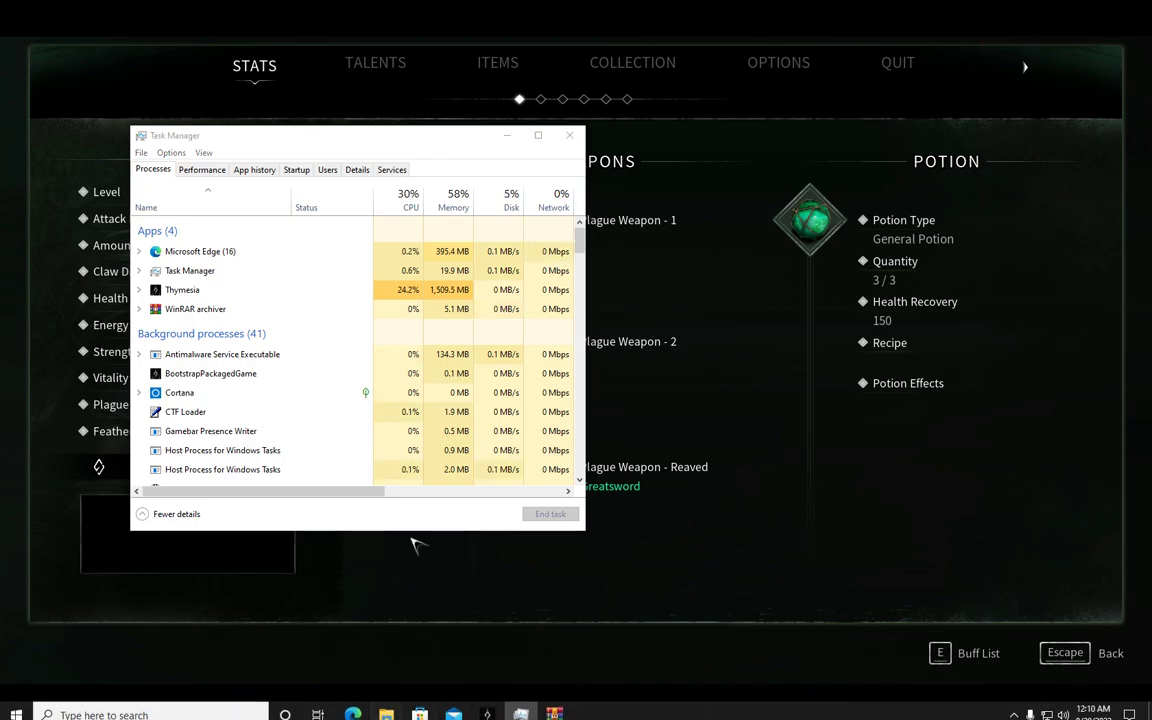
left_click(386, 713)
left_click(280, 257)
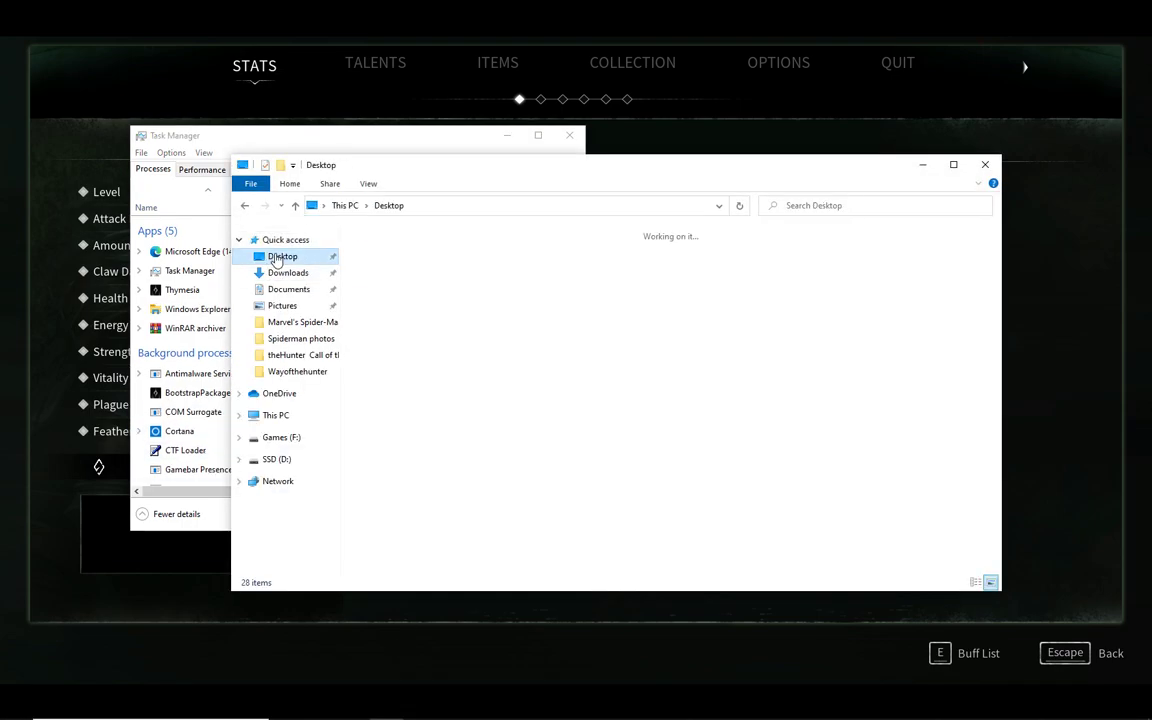
scroll(532, 373, "down", 10)
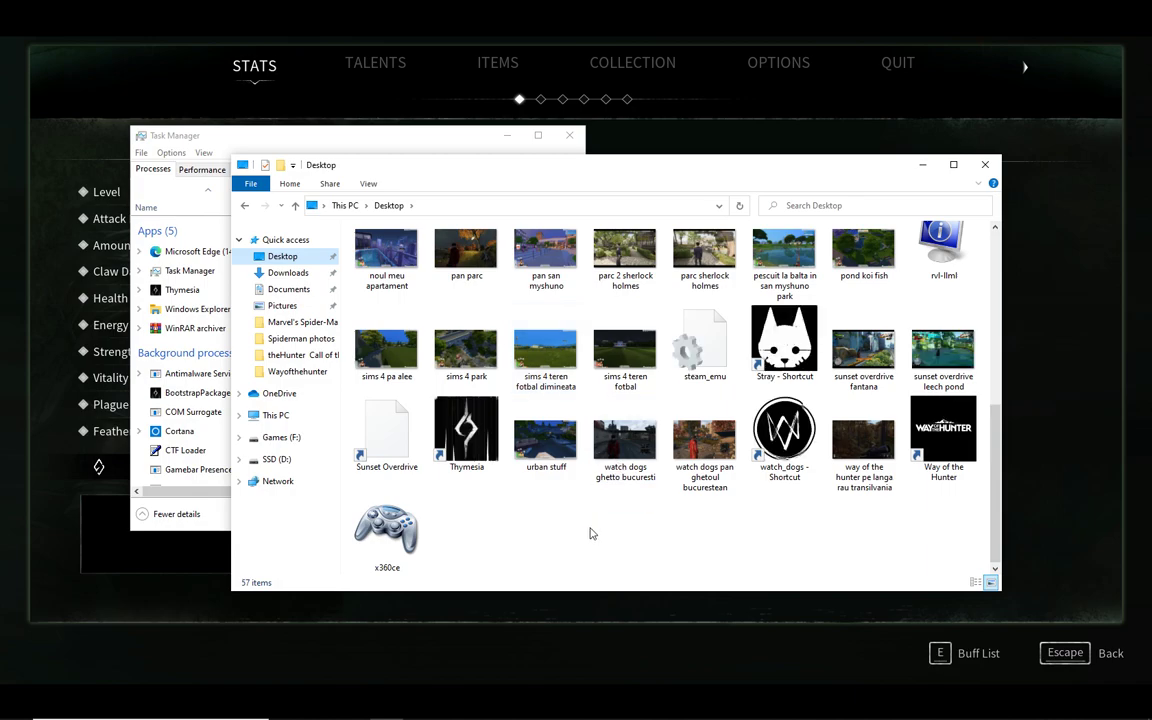
right_click(590, 533)
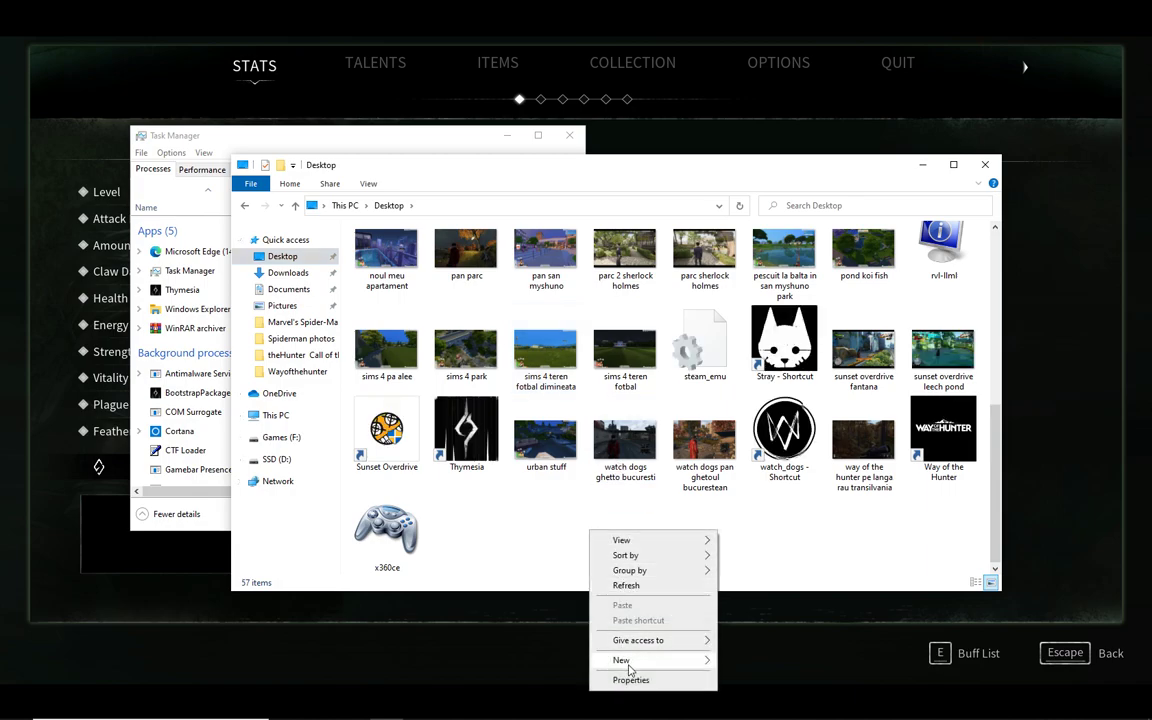
mouse_move(630, 662)
left_click(766, 580)
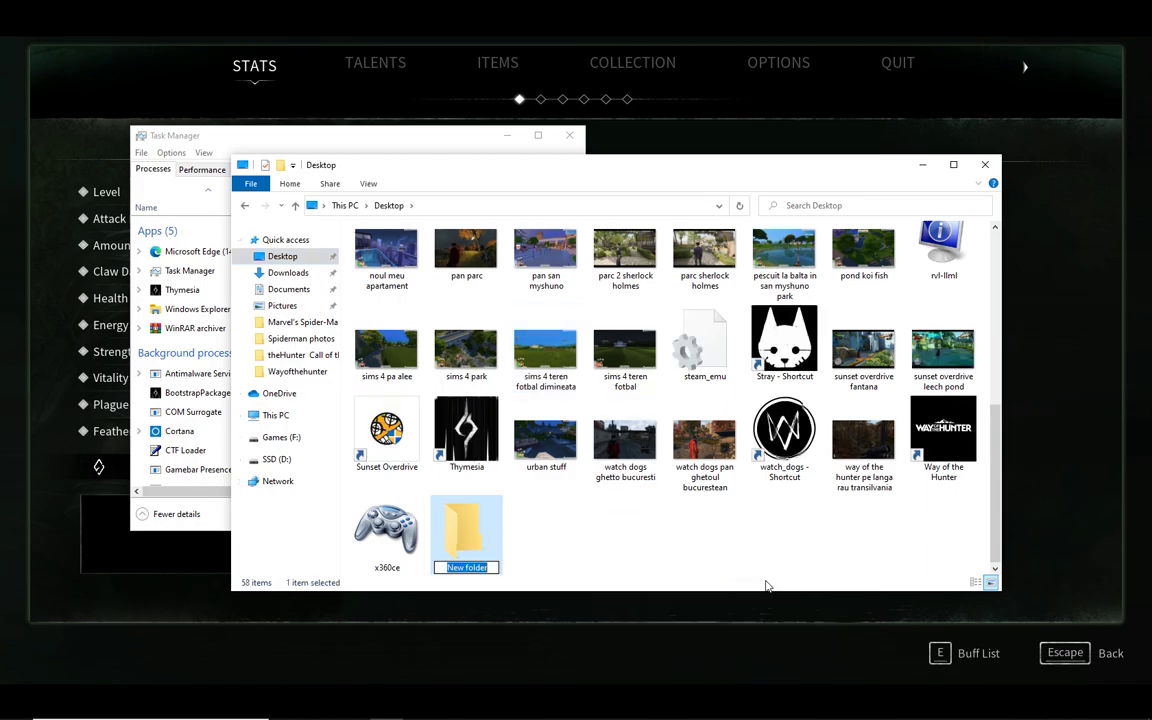
type("thymesia")
key("Return")
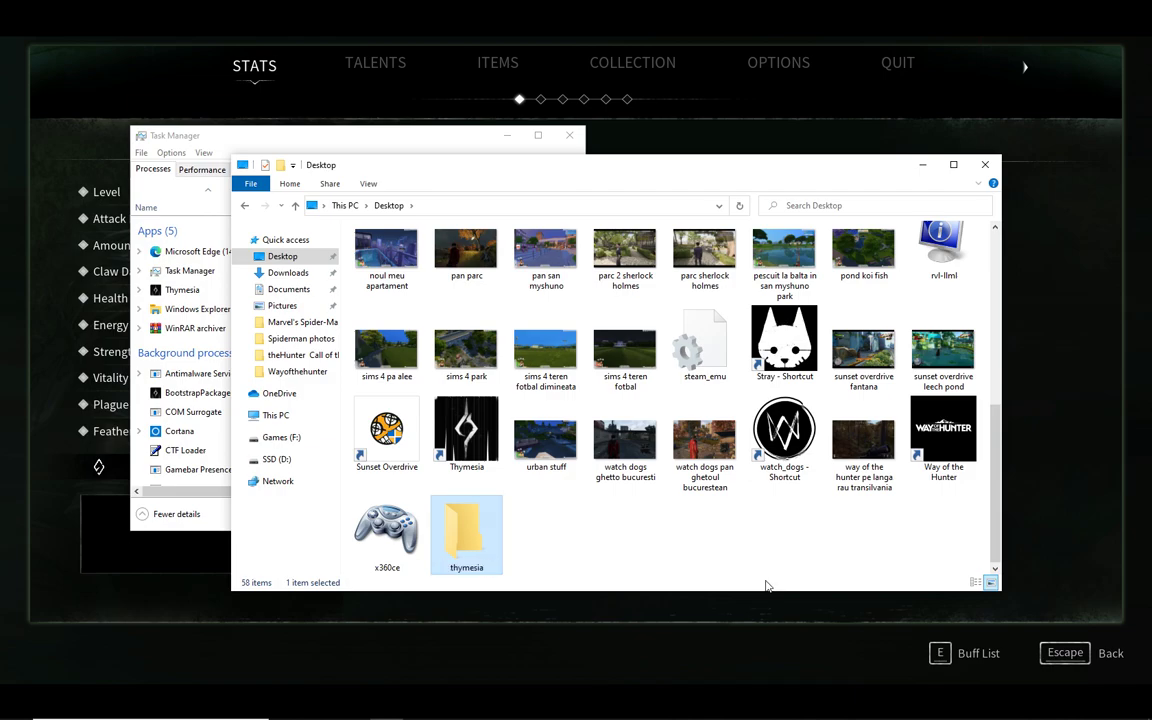
Rename the new thymesia folder to "thymesia trainer" and close the File Explorer window.
key("F2")
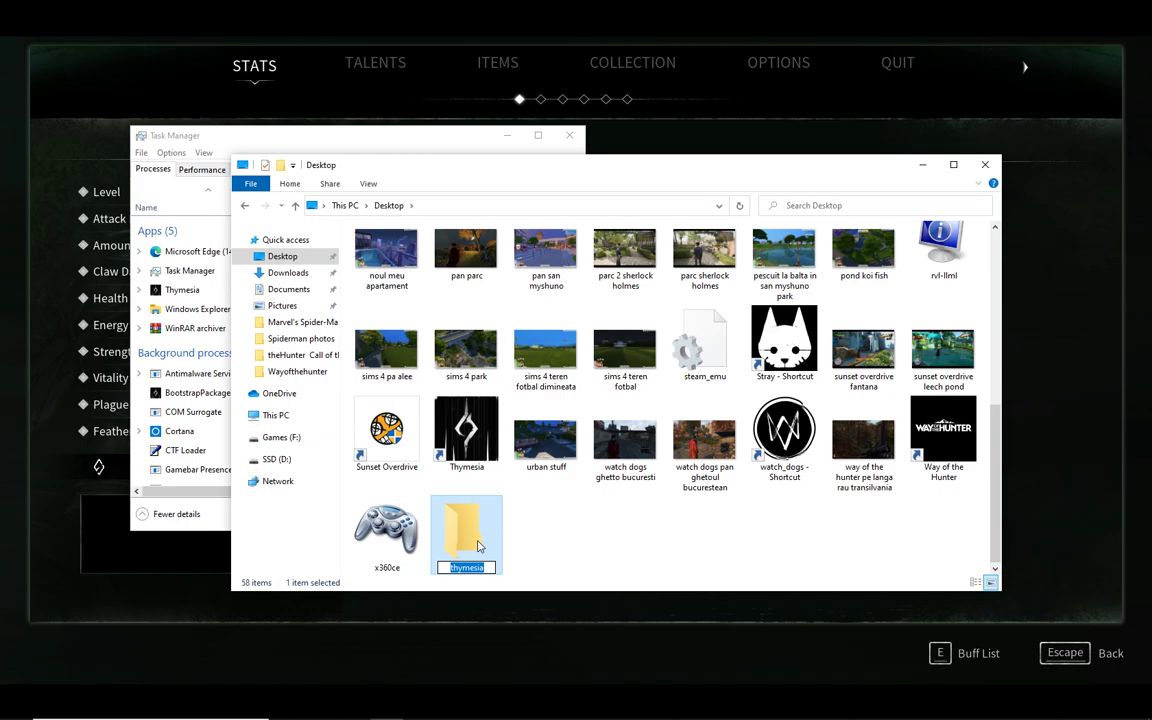
left_click(489, 567)
type("tr")
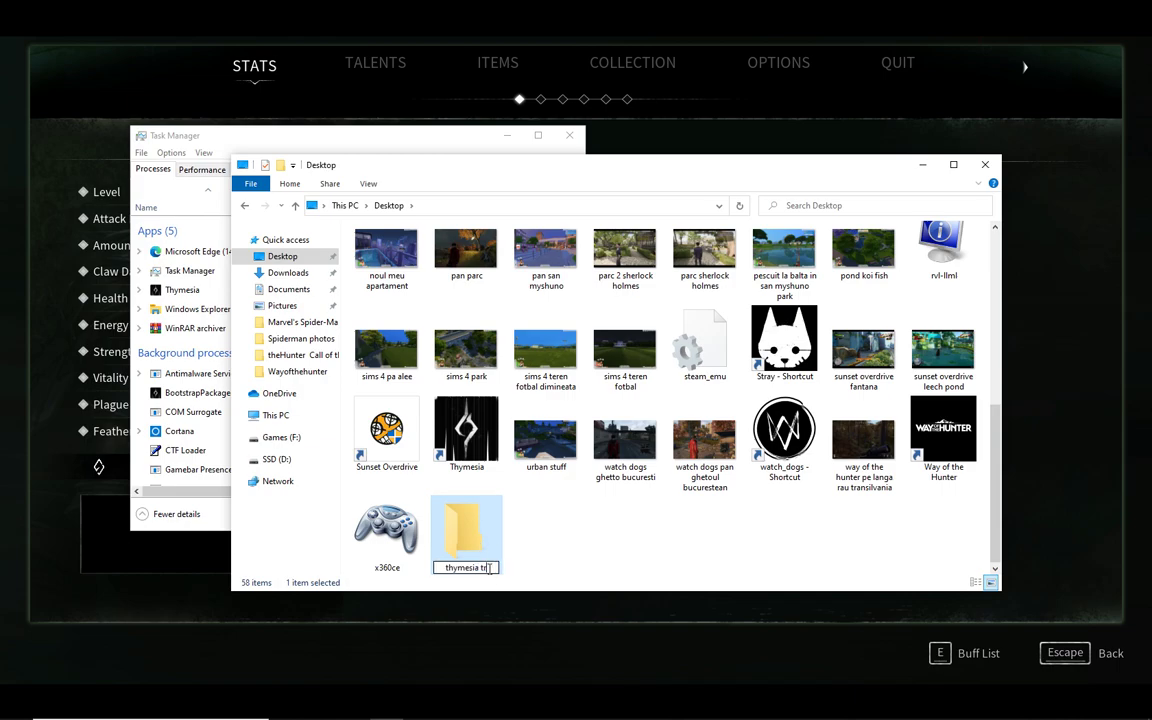
type("ainer")
key("Return")
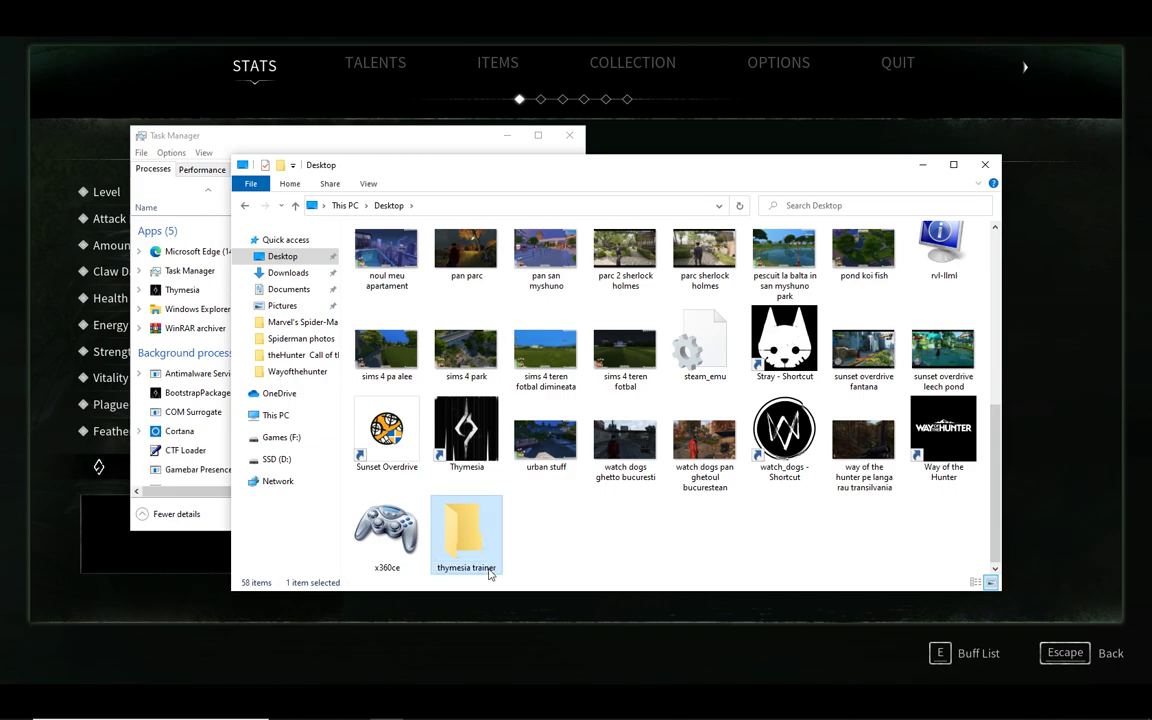
left_click(985, 164)
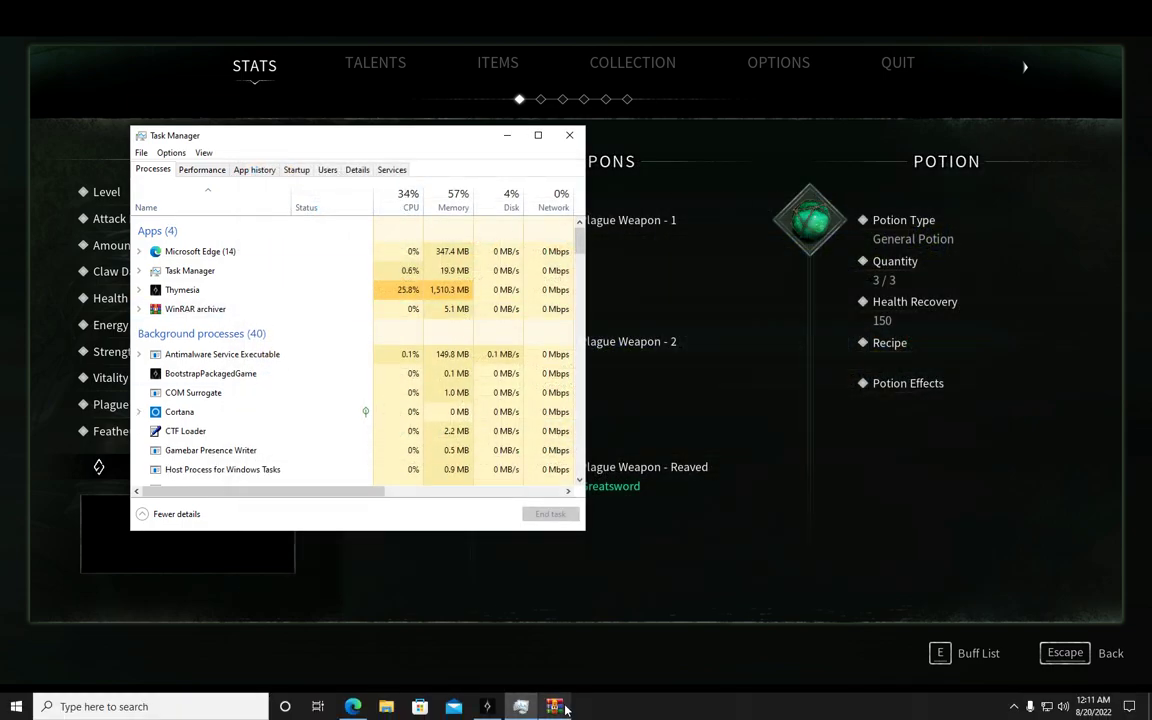
Switch back to WinRAR, extract the selected archive contents into the "thymesia trainer" folder on the Desktop, and close the archive.
left_click(555, 706)
left_click(268, 140)
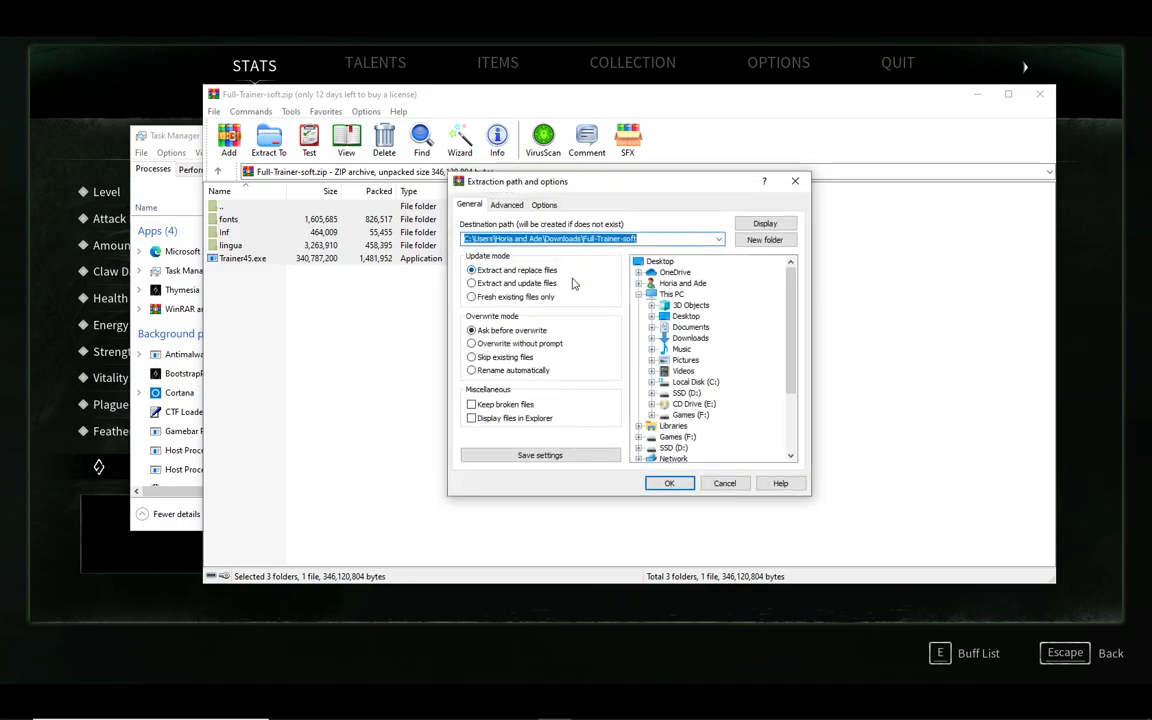
left_click(661, 263)
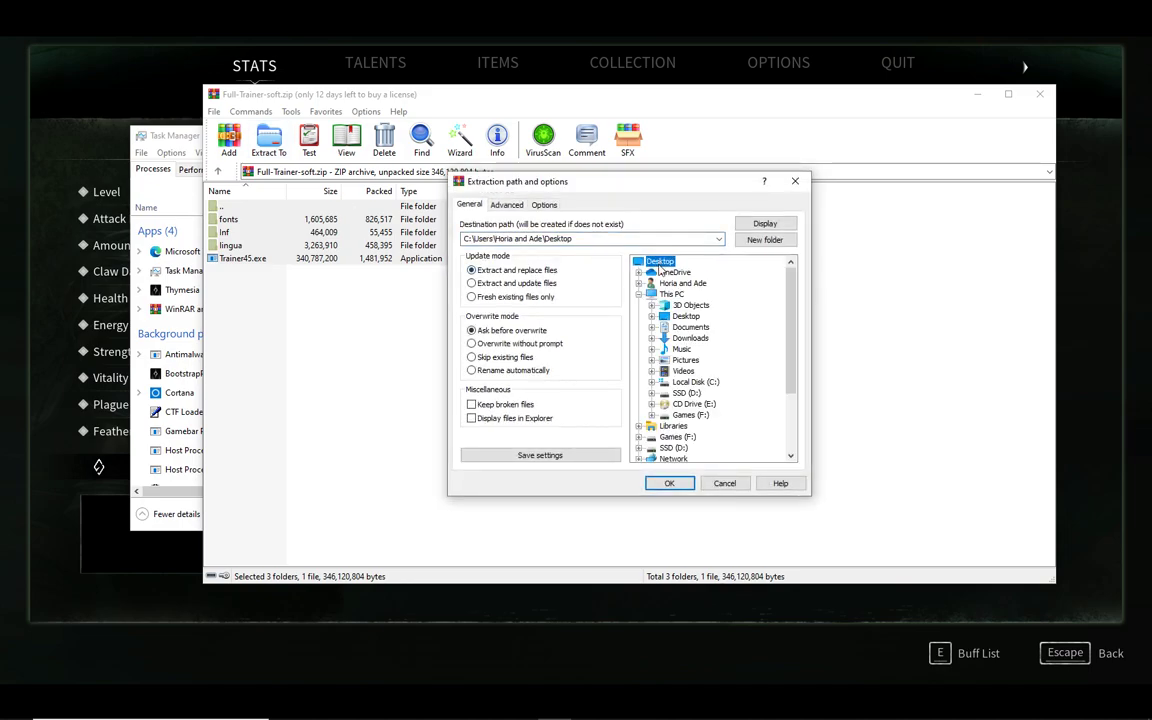
scroll(665, 300, "down", 3)
left_click(703, 449)
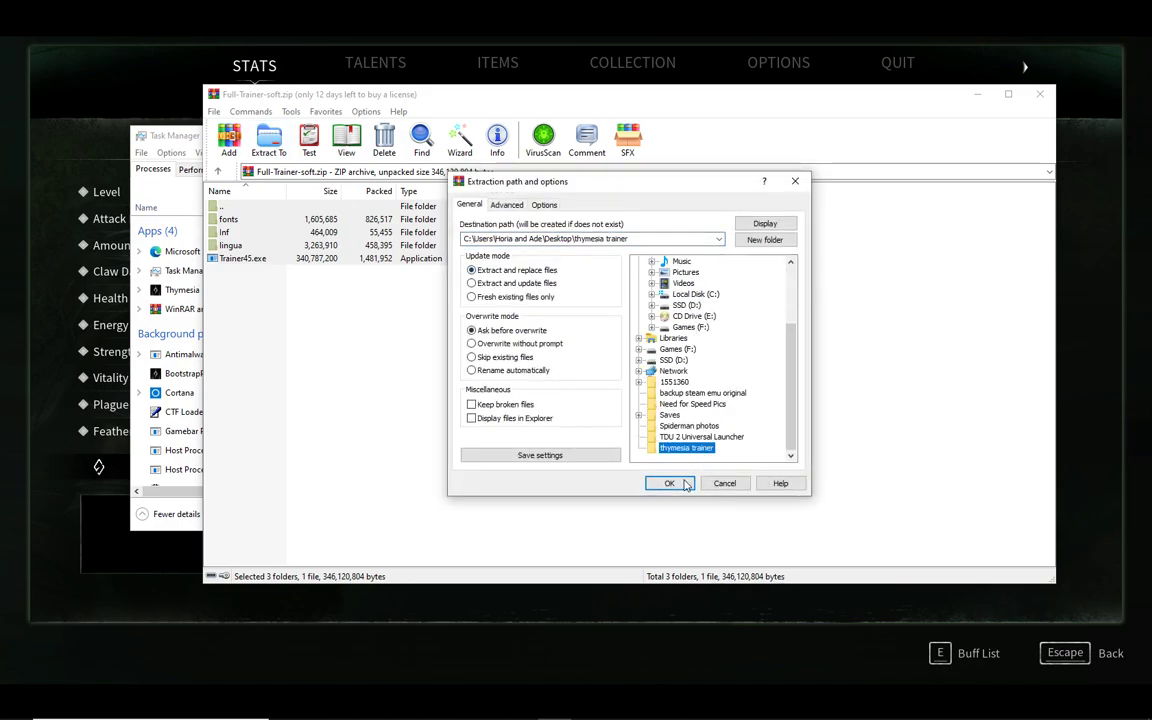
left_click(669, 483)
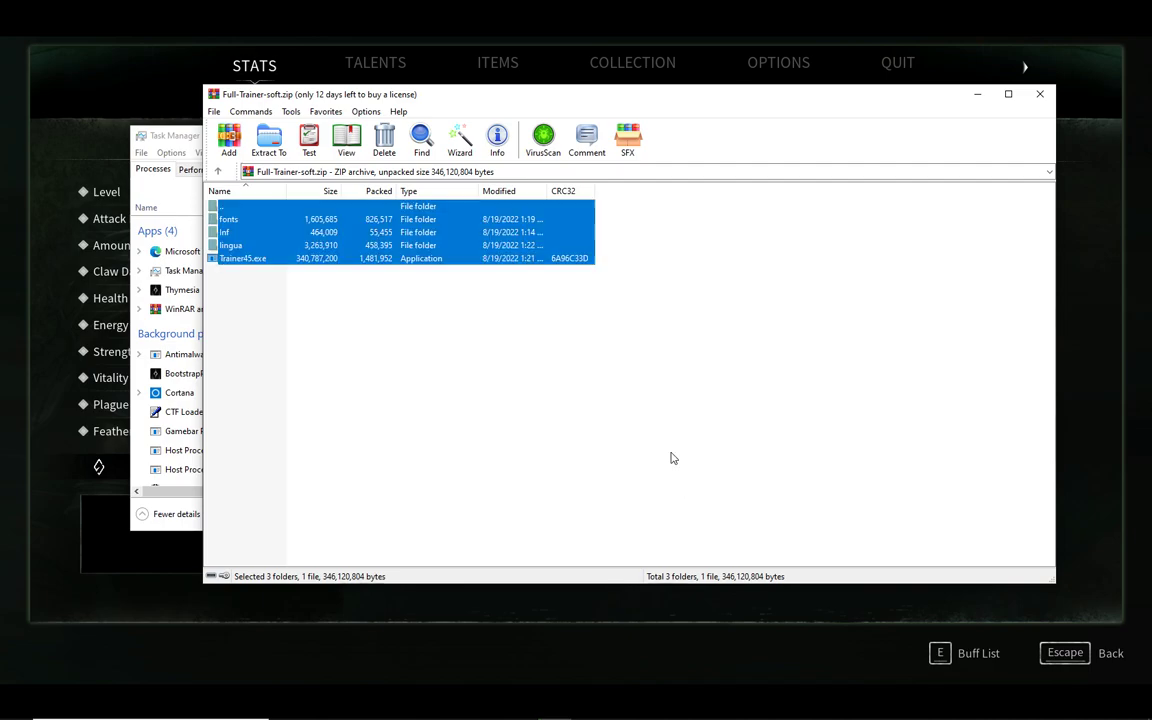
left_click(885, 148)
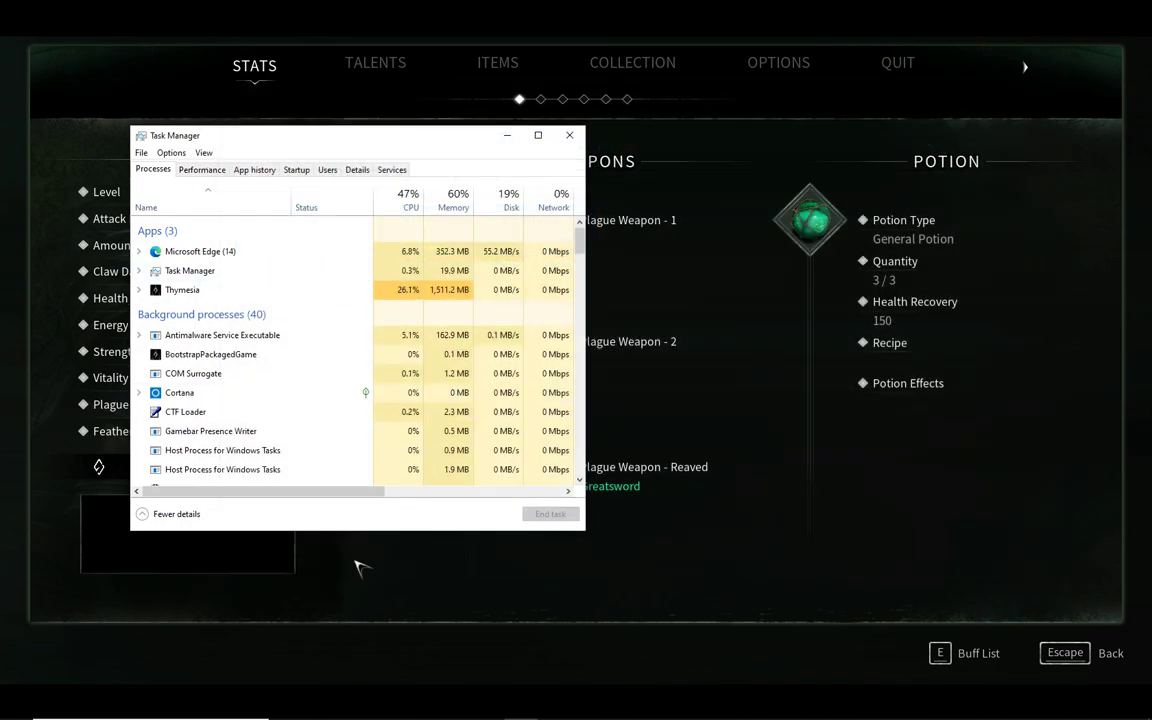
Open the "thymesia trainer" folder on the Desktop in File Explorer and run the Trainer45 application.
mouse_move(397, 710)
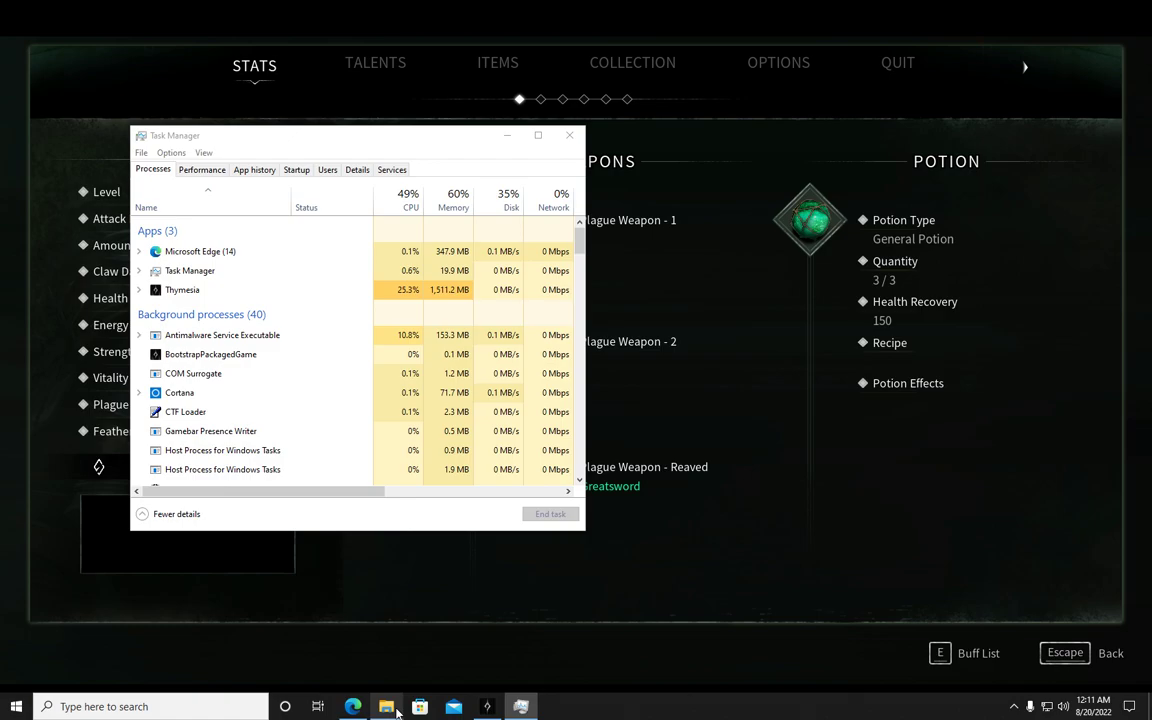
left_click(394, 708)
left_click(276, 416)
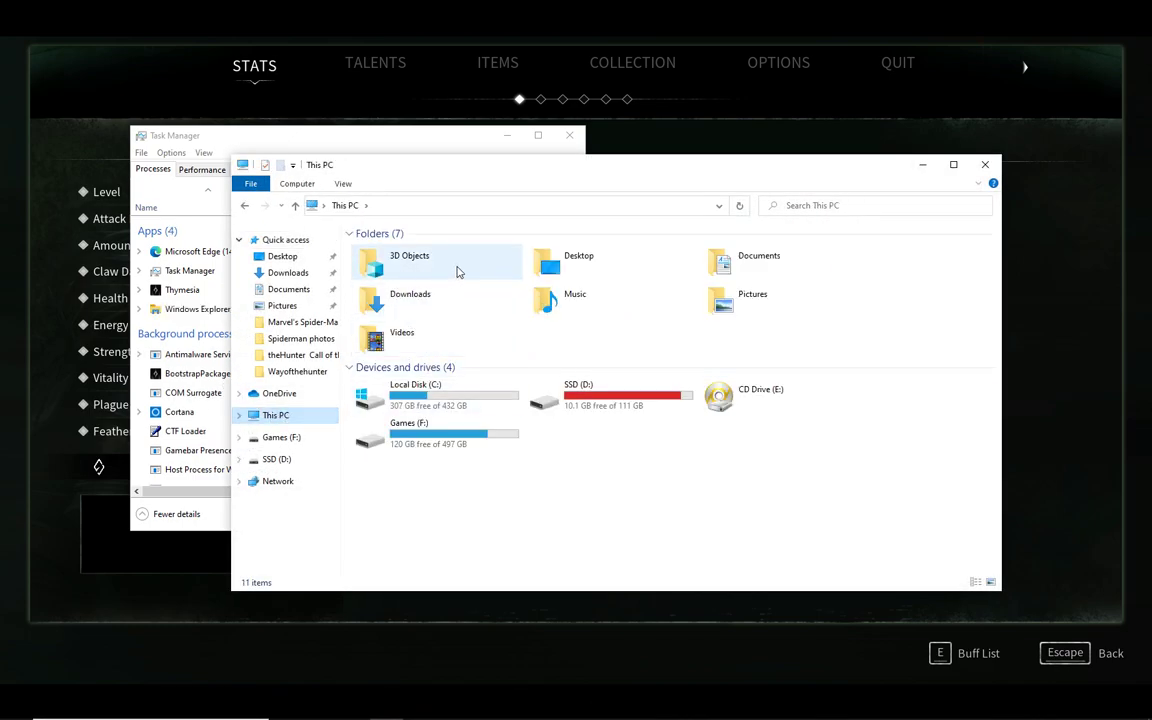
double_click(566, 262)
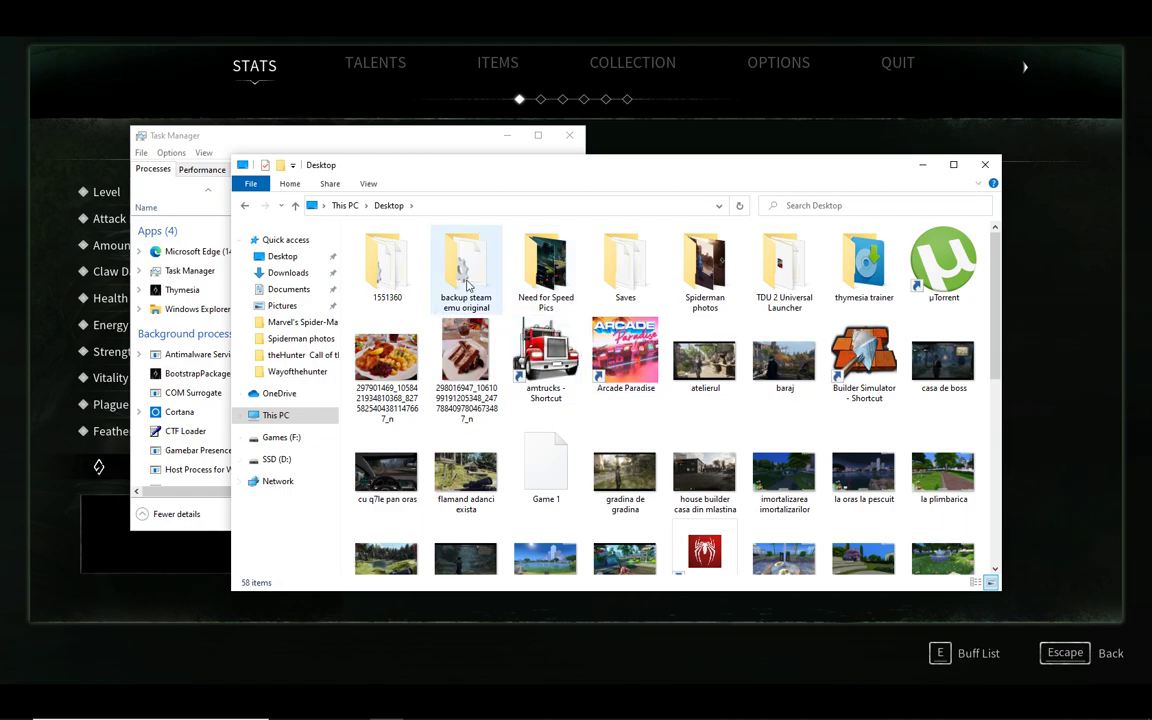
scroll(466, 285, "down", 5)
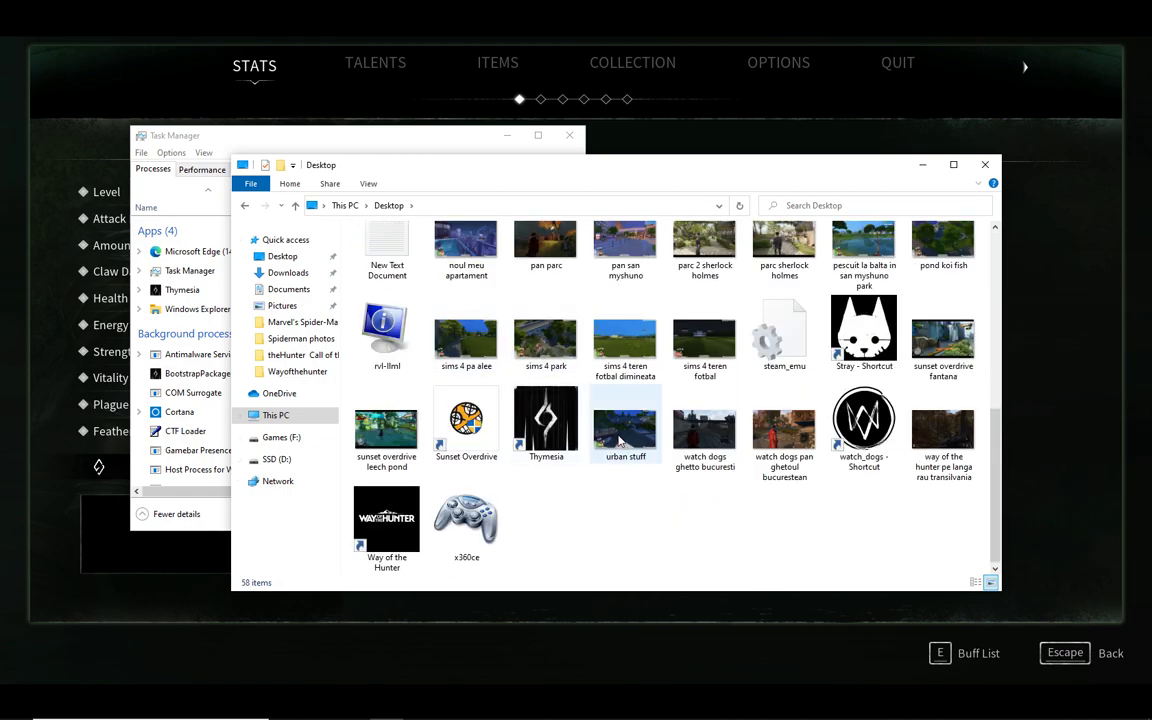
scroll(618, 440, "up", 6)
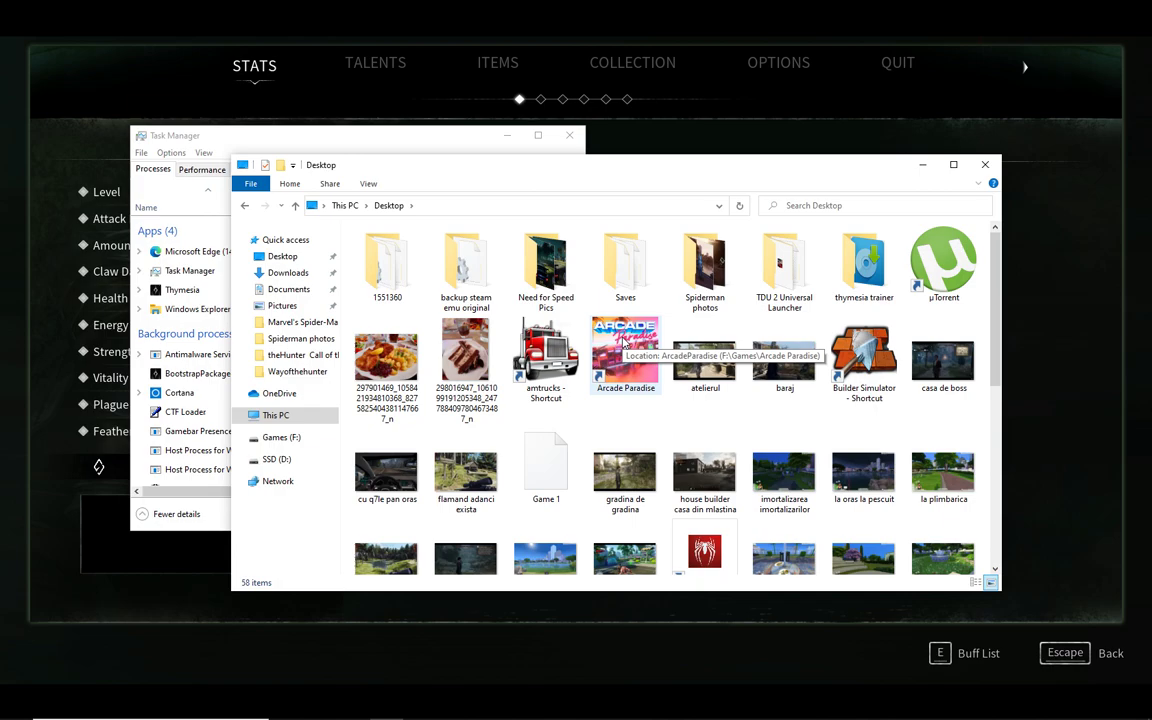
double_click(862, 265)
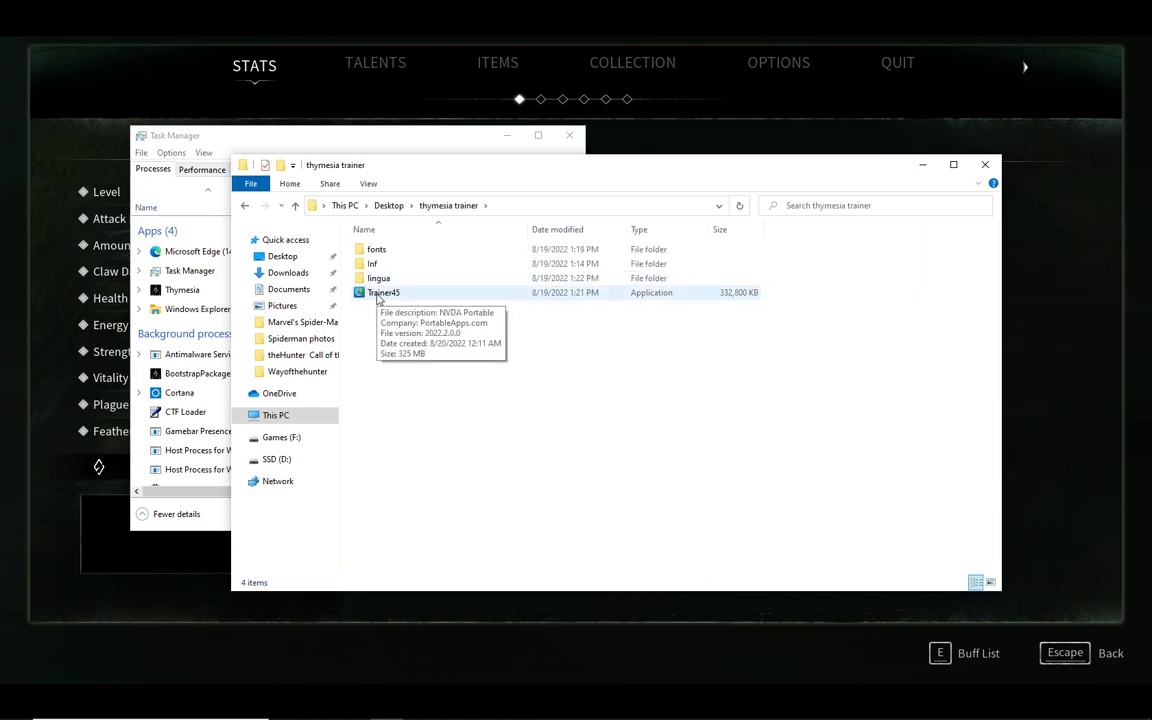
double_click(378, 293)
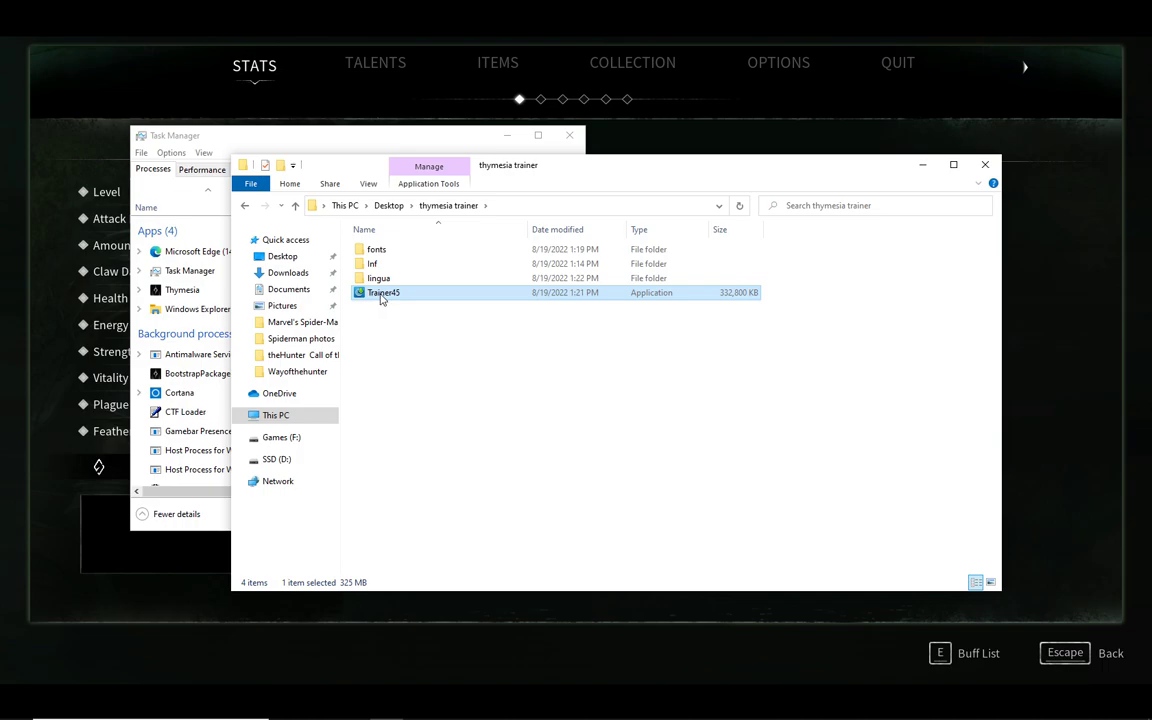
Navigate from the "thymesia trainer" folder back to the Desktop folder through This PC and locate the trainer folder.
left_click(285, 413)
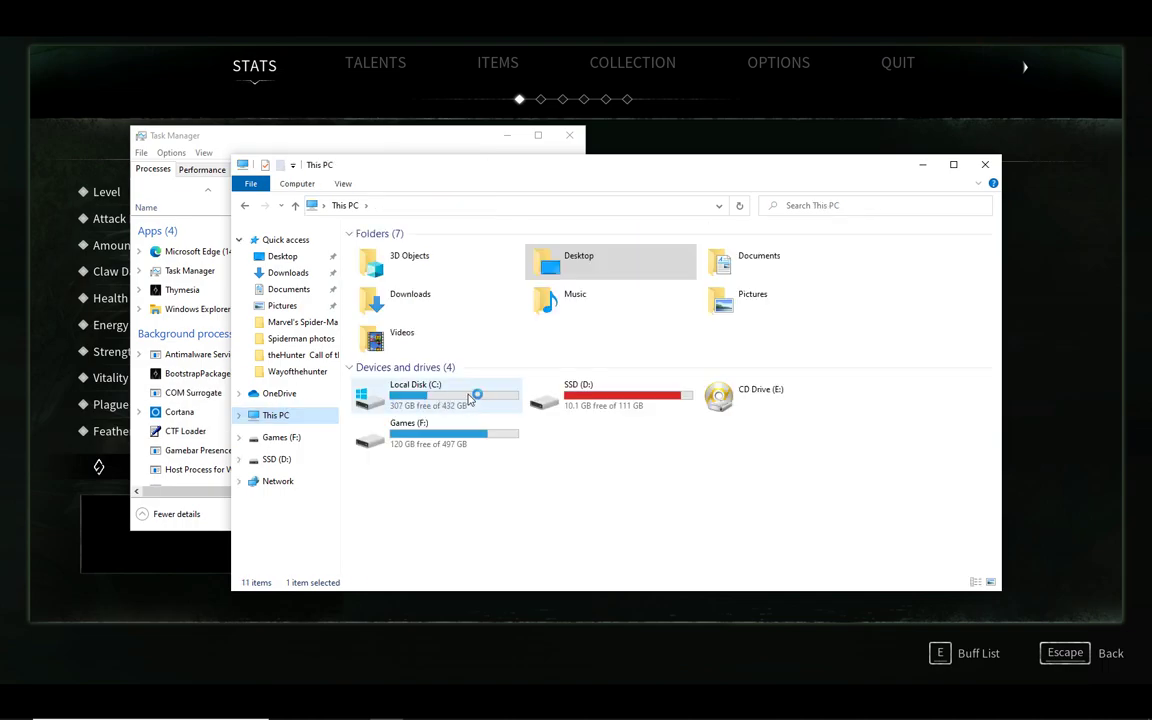
left_click(407, 395)
left_click(406, 425)
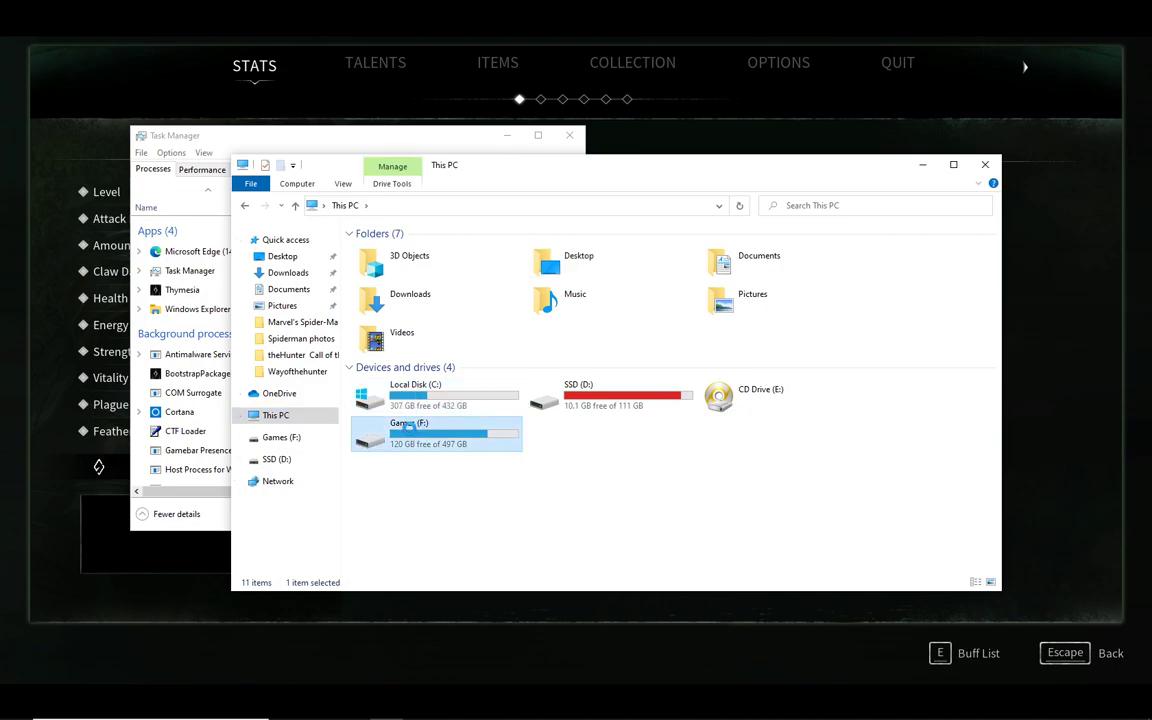
double_click(407, 425)
left_click(246, 206)
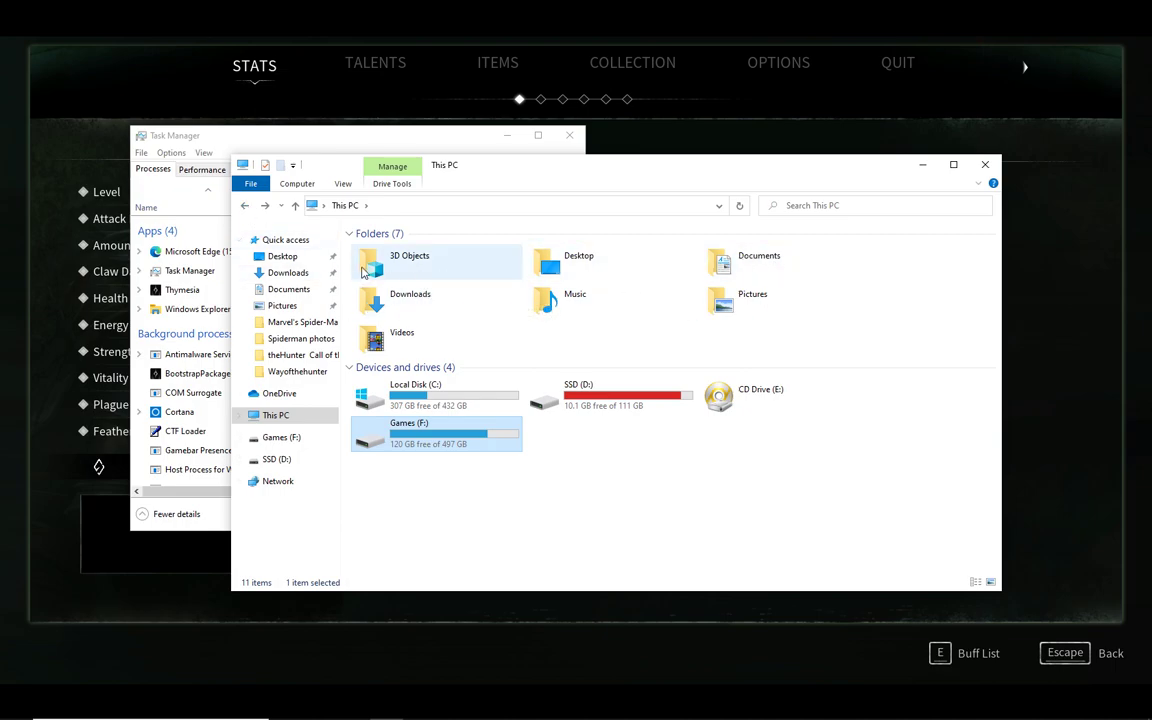
double_click(555, 265)
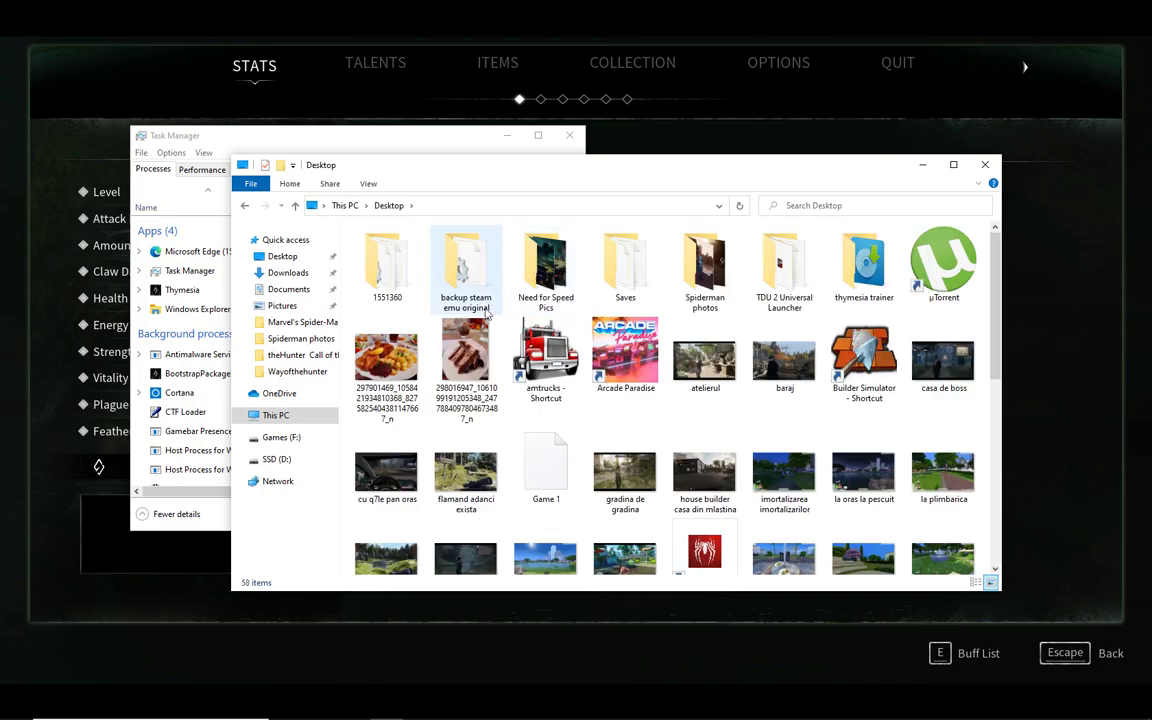
scroll(487, 312, "down", 5)
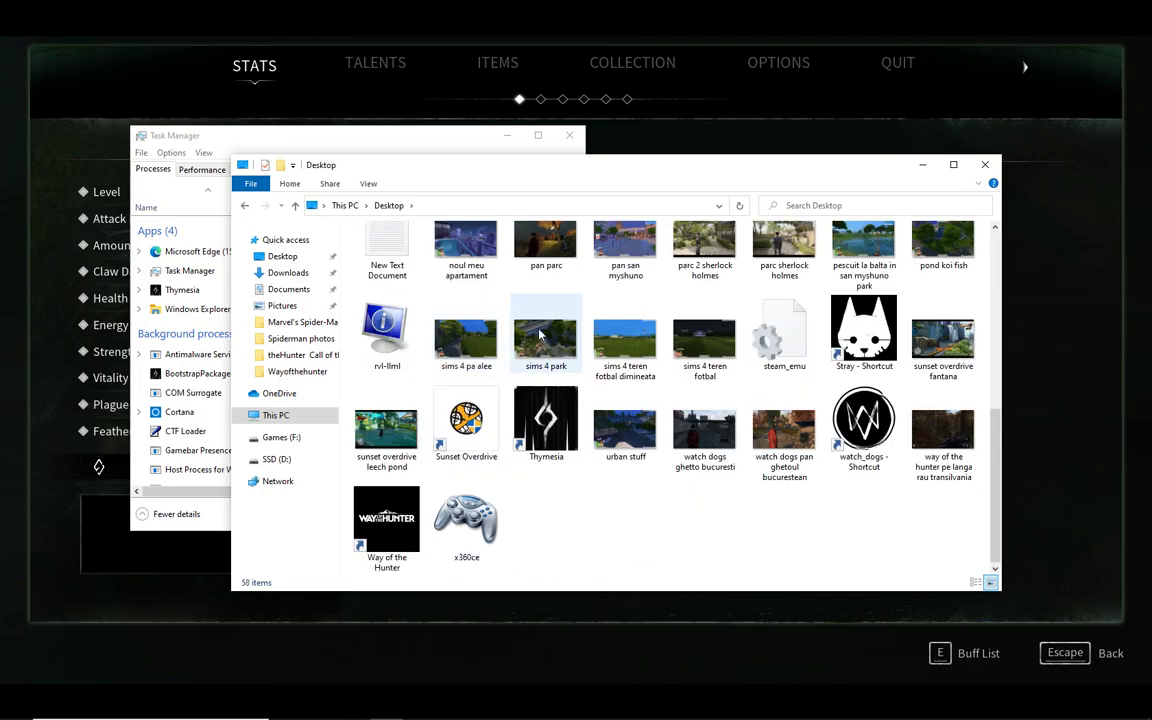
key("t")
key("t")
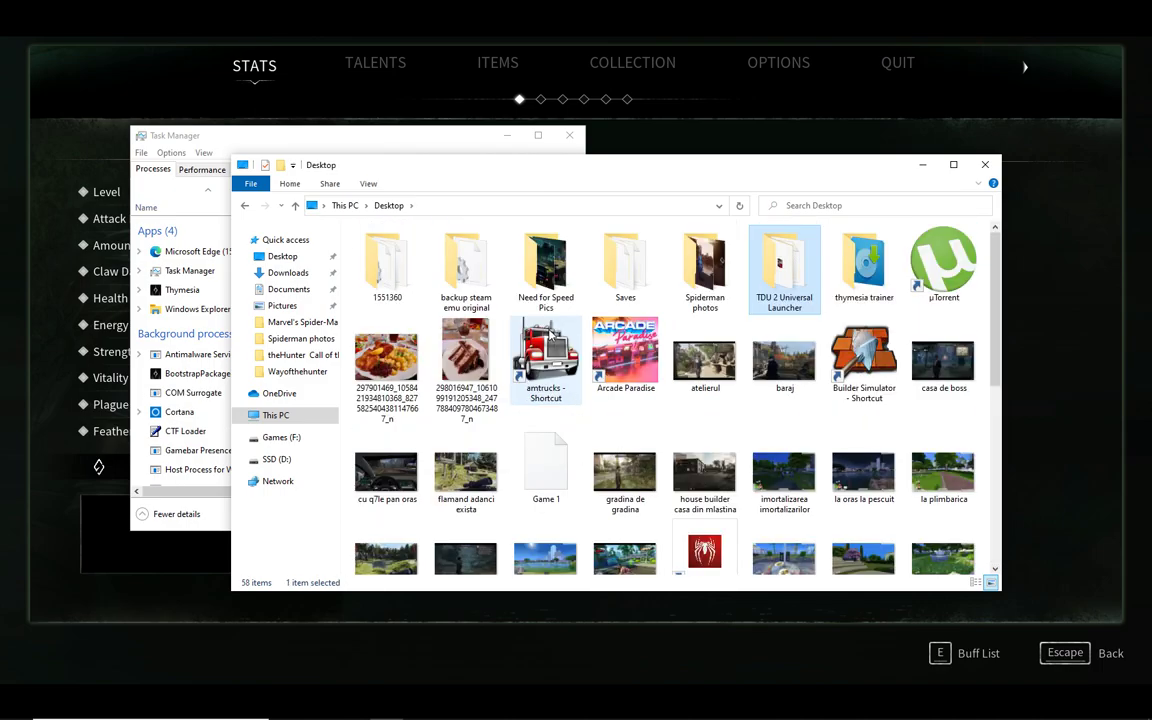
Try to permanently delete the "thymesia trainer" folder from the Desktop.
left_click(881, 285)
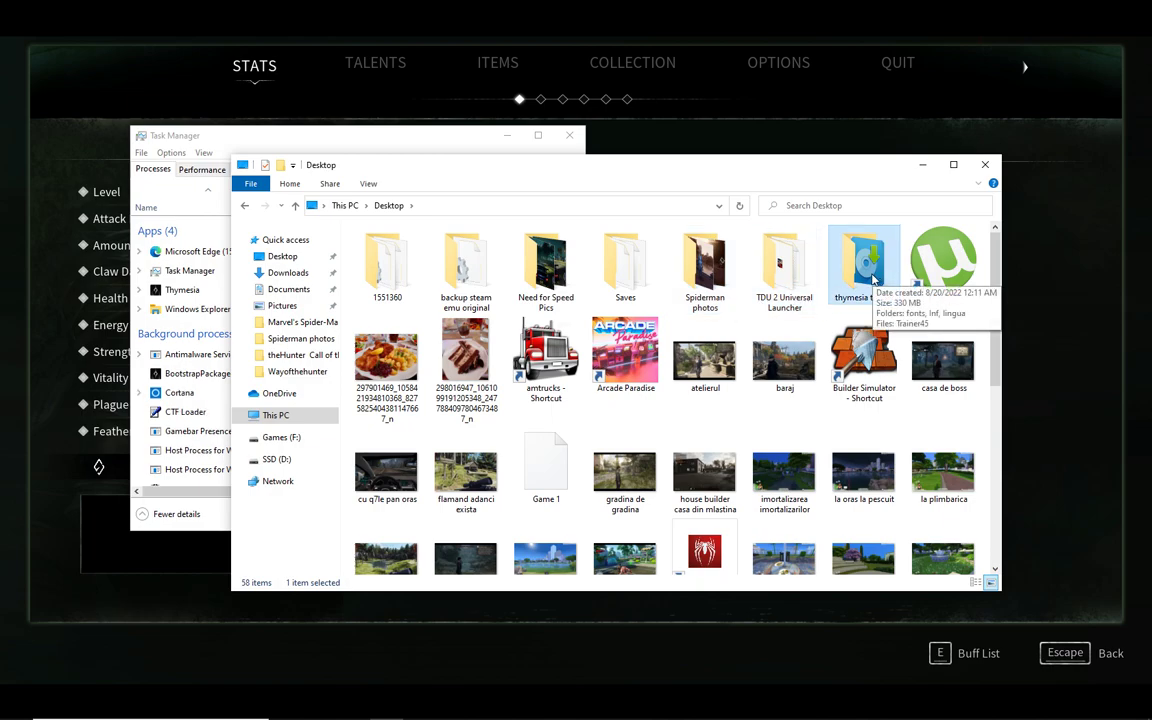
key("shift+Delete")
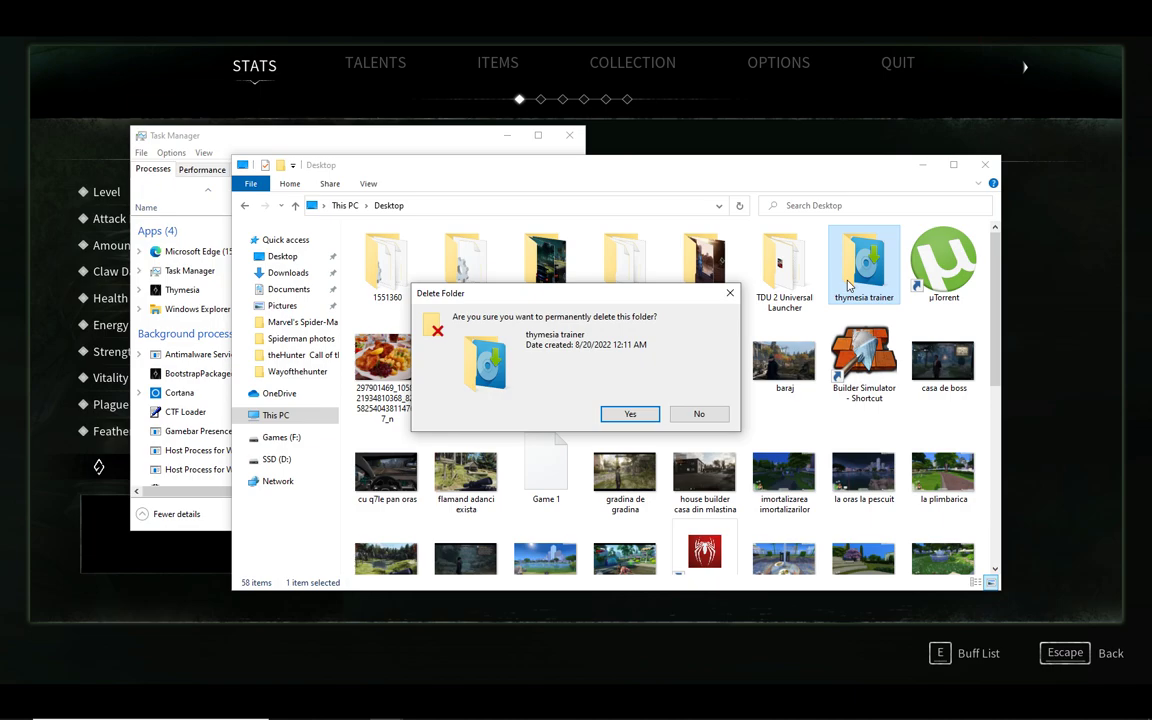
left_click(631, 413)
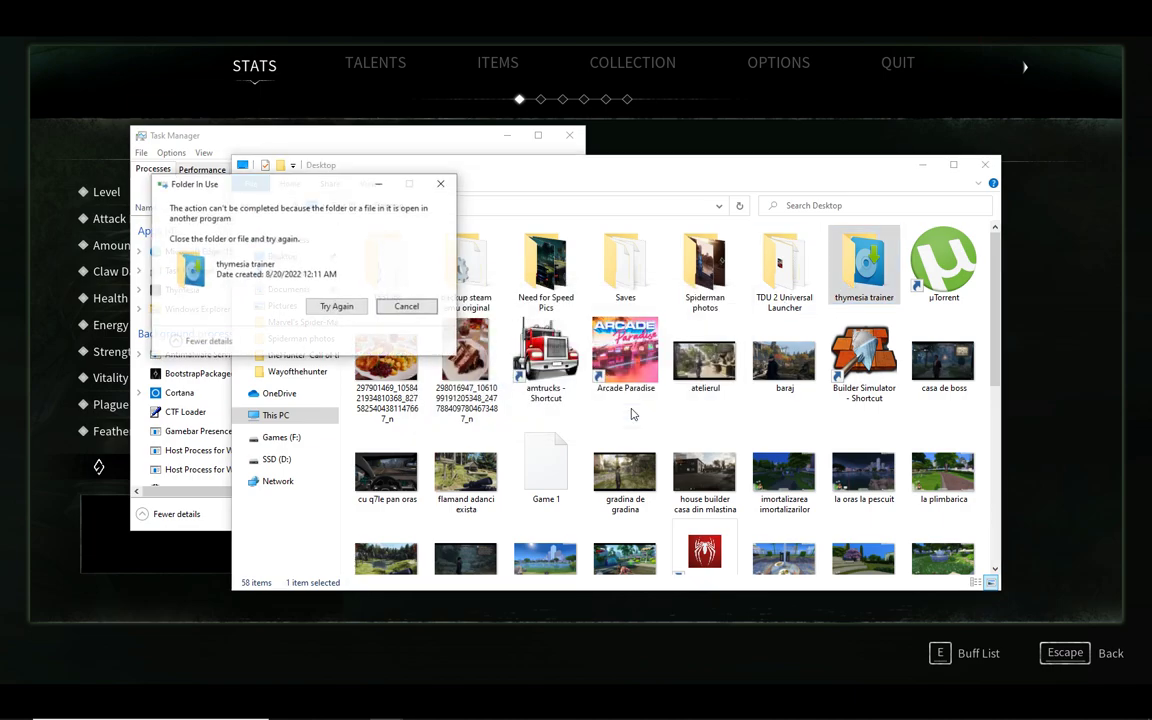
left_click(405, 305)
Open Task Manager, check the running apps and background processes for the trainer, and close Task Manager.
key("ctrl+alt+Delete")
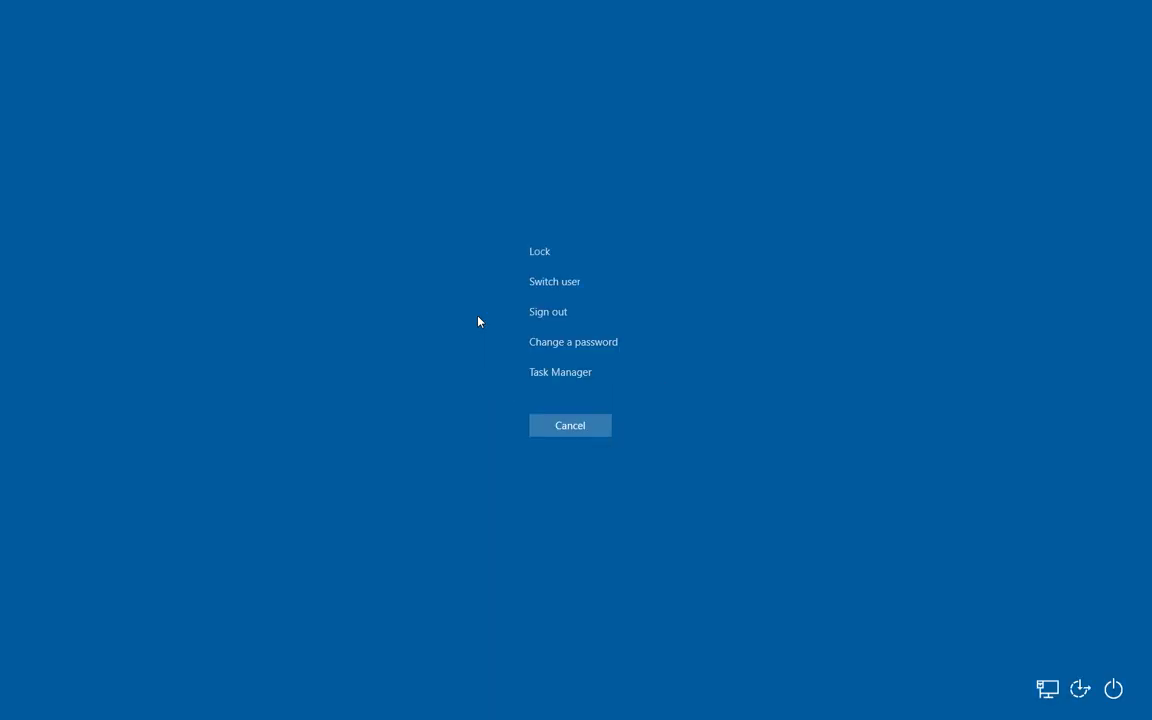
left_click(548, 374)
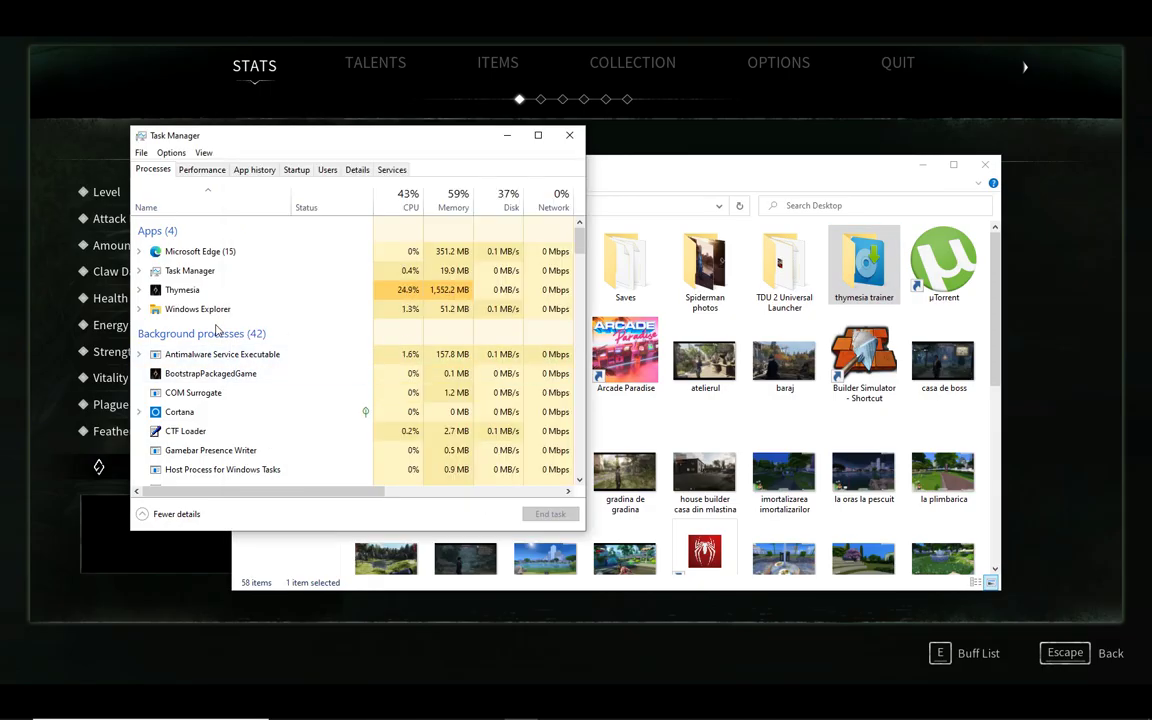
left_click(195, 272)
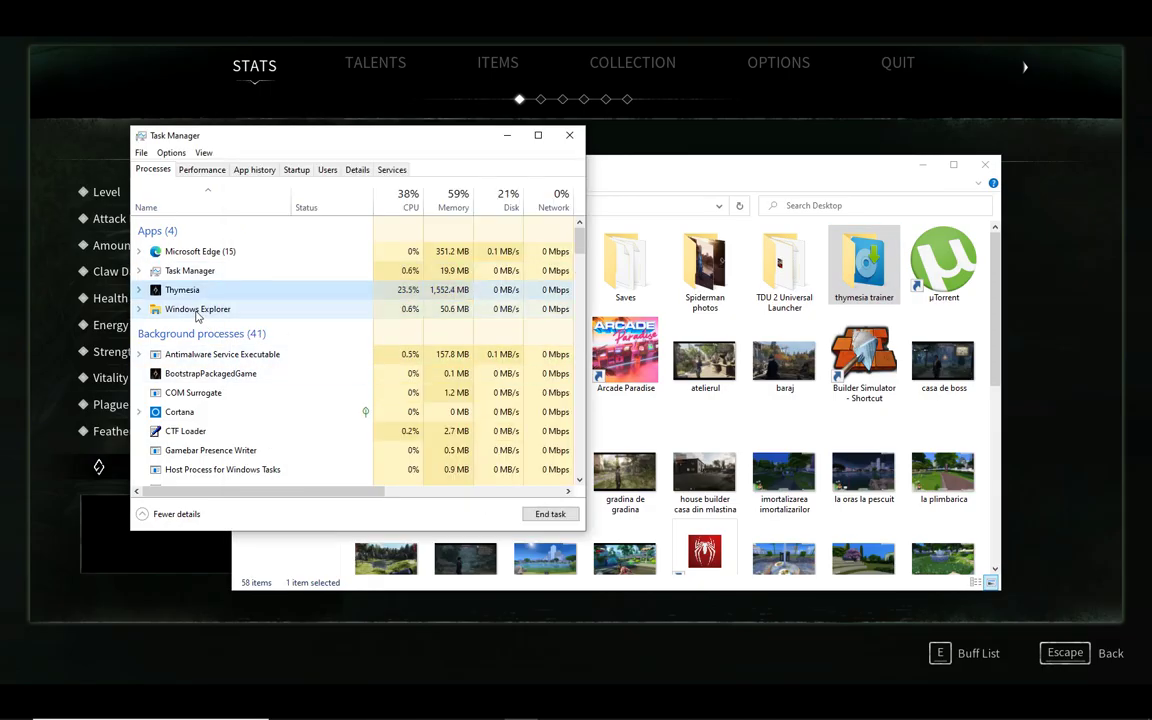
scroll(210, 366, "down", 2)
scroll(210, 366, "down", 1)
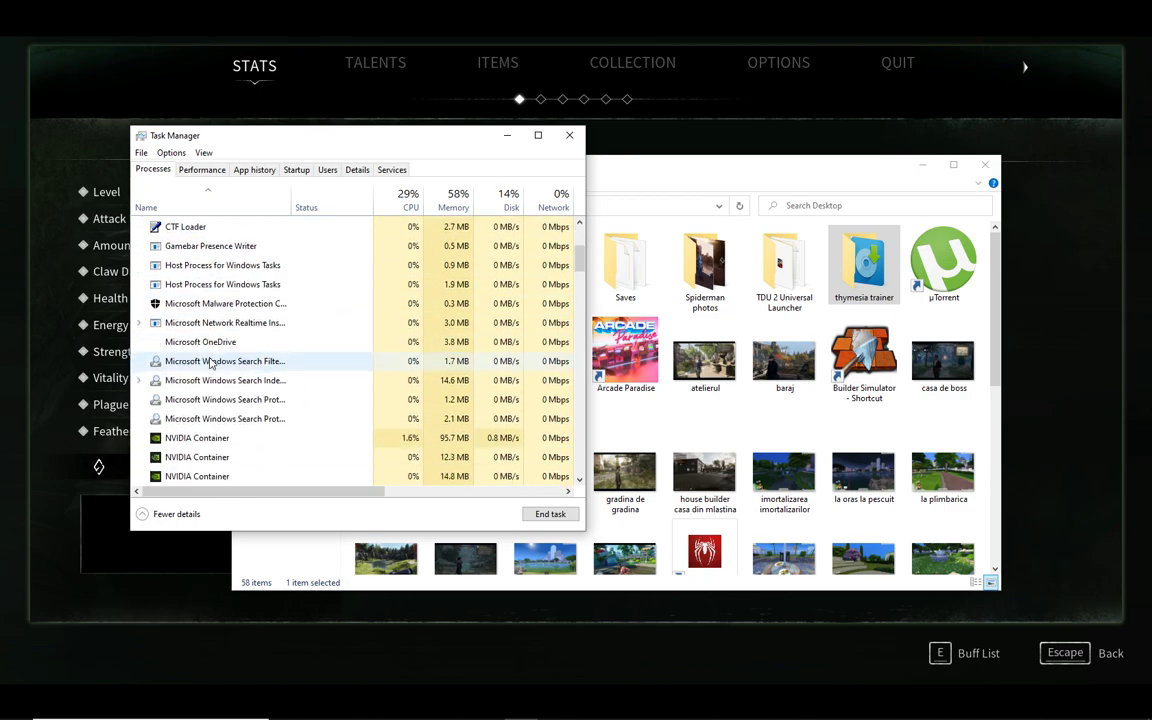
scroll(210, 365, "up", 2)
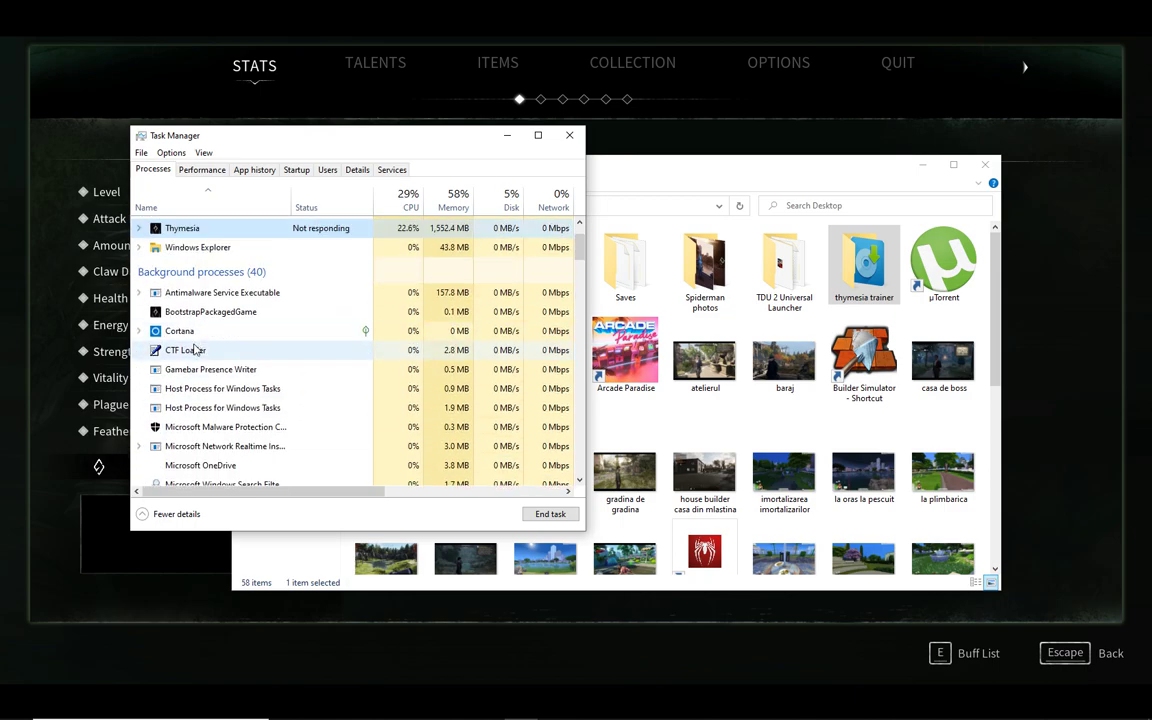
scroll(196, 354, "down", 2)
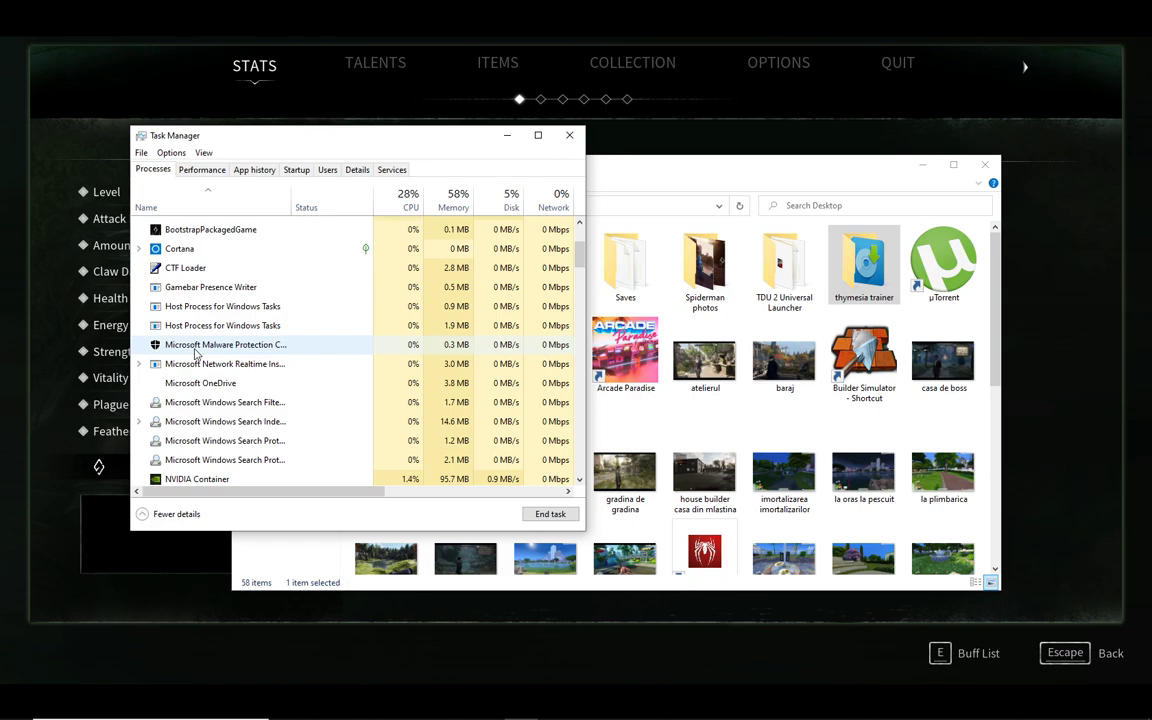
scroll(196, 354, "down", 6)
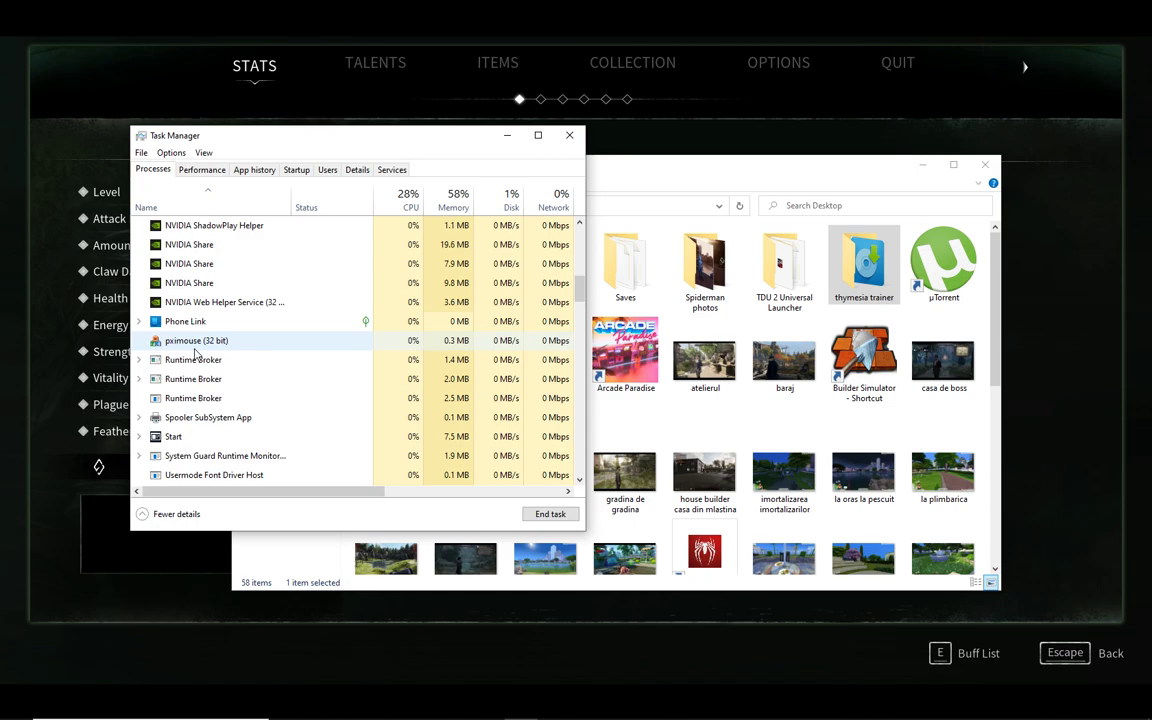
scroll(196, 354, "down", 6)
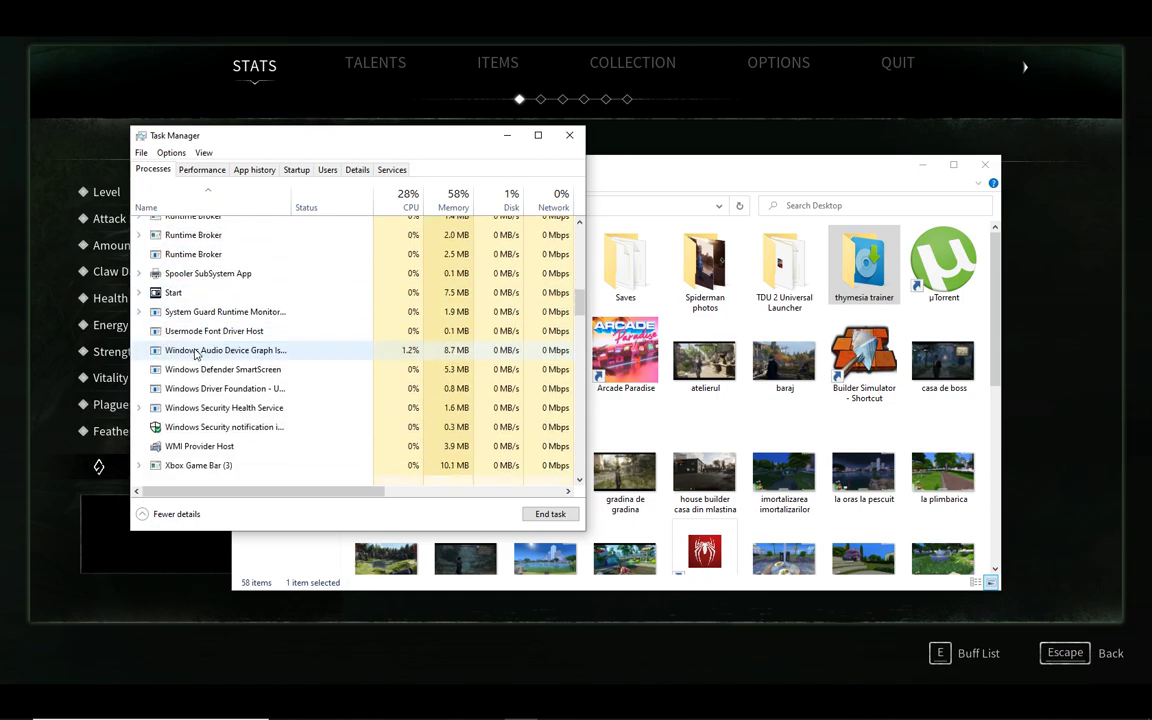
scroll(196, 354, "down", 10)
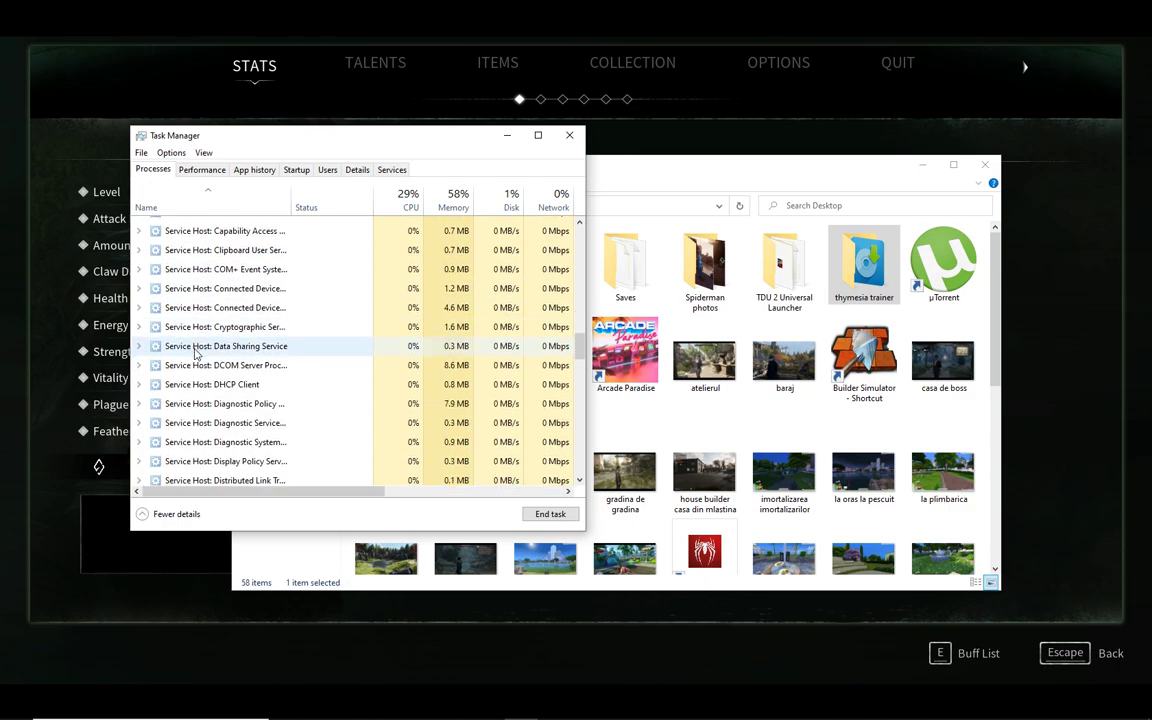
scroll(196, 354, "down", 13)
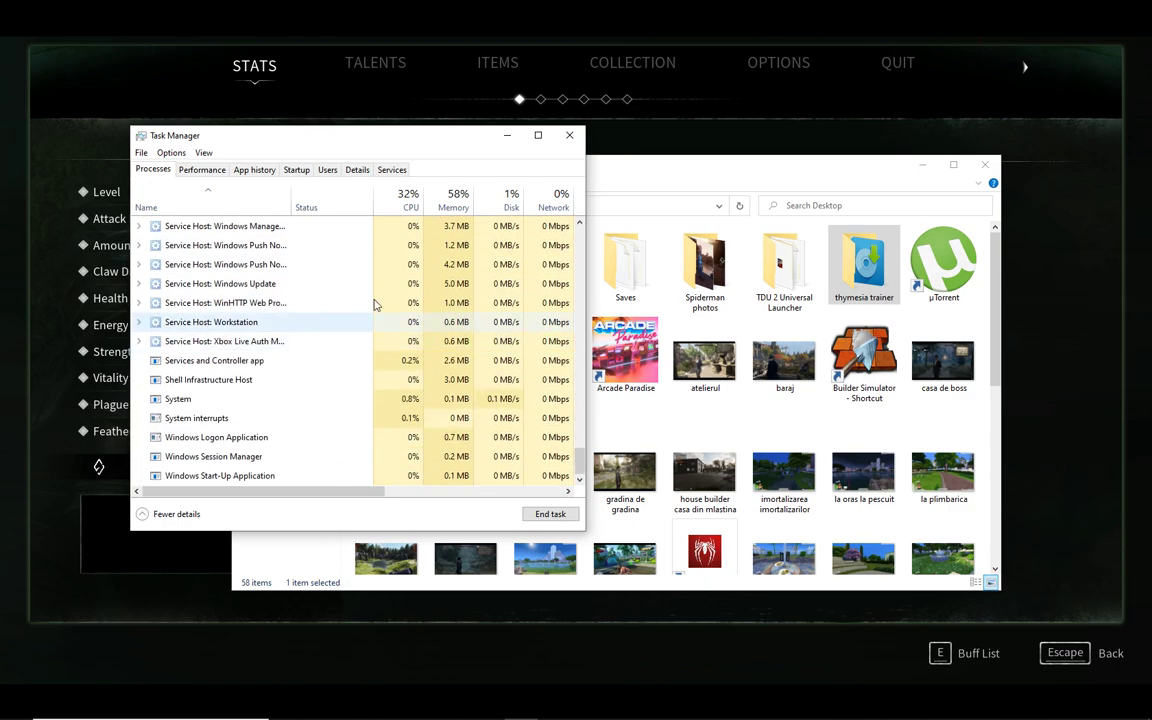
left_click(569, 135)
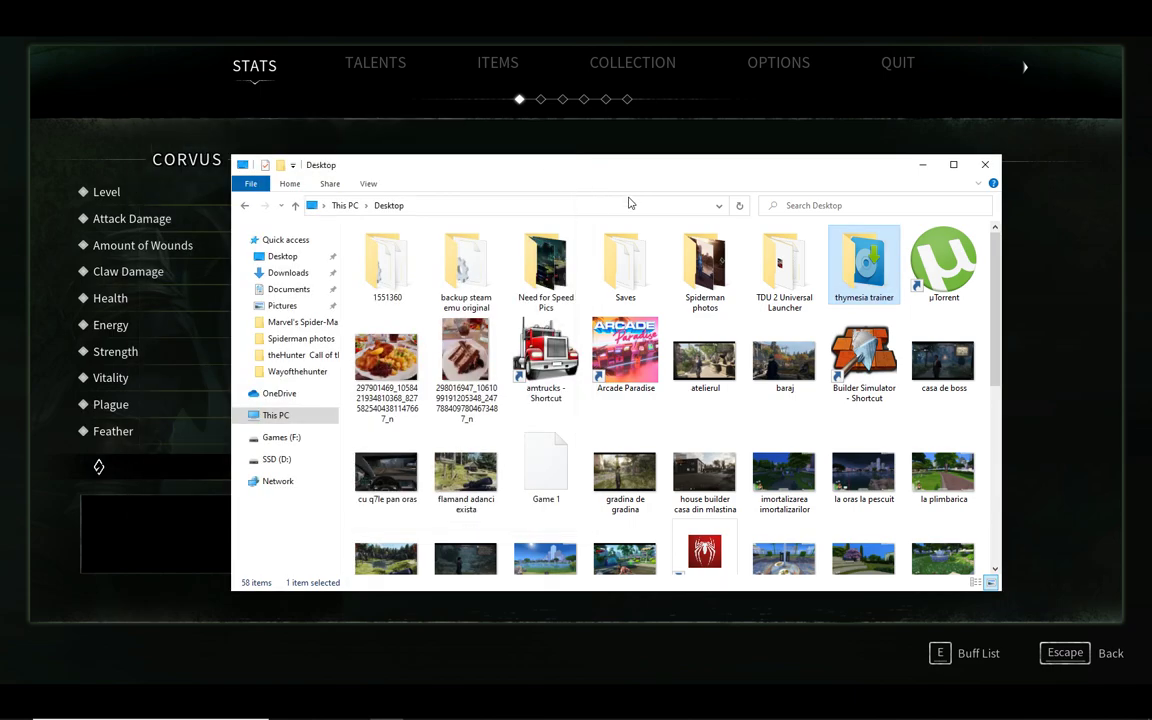
Open the "thymesia trainer" folder and permanently delete the fonts, Inf and lingua folders and the Trainer45 application.
double_click(870, 264)
left_click_drag(373, 311, 397, 257)
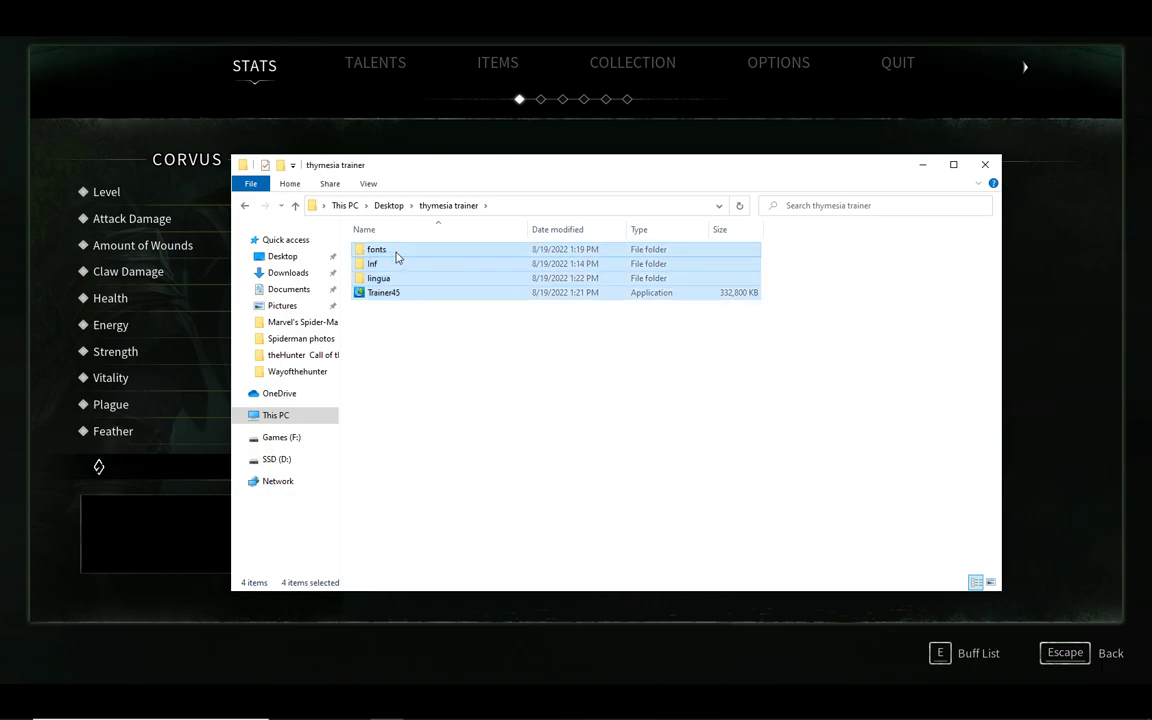
key("shift+Delete")
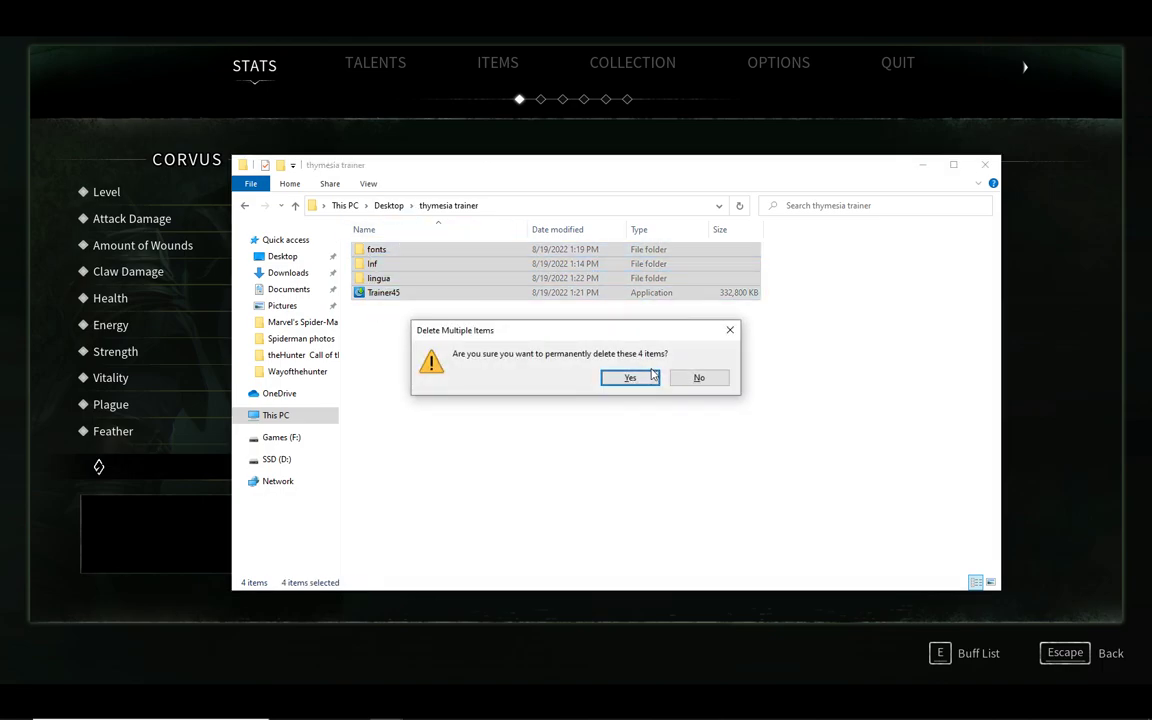
left_click(699, 378)
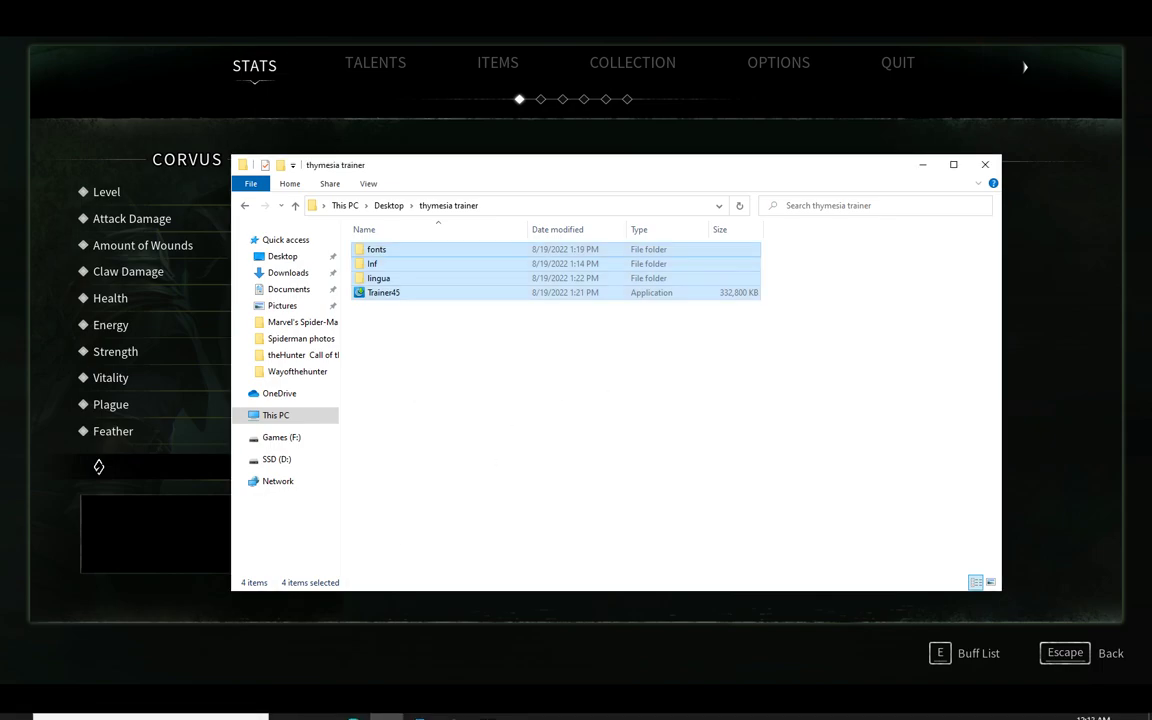
mouse_move(481, 706)
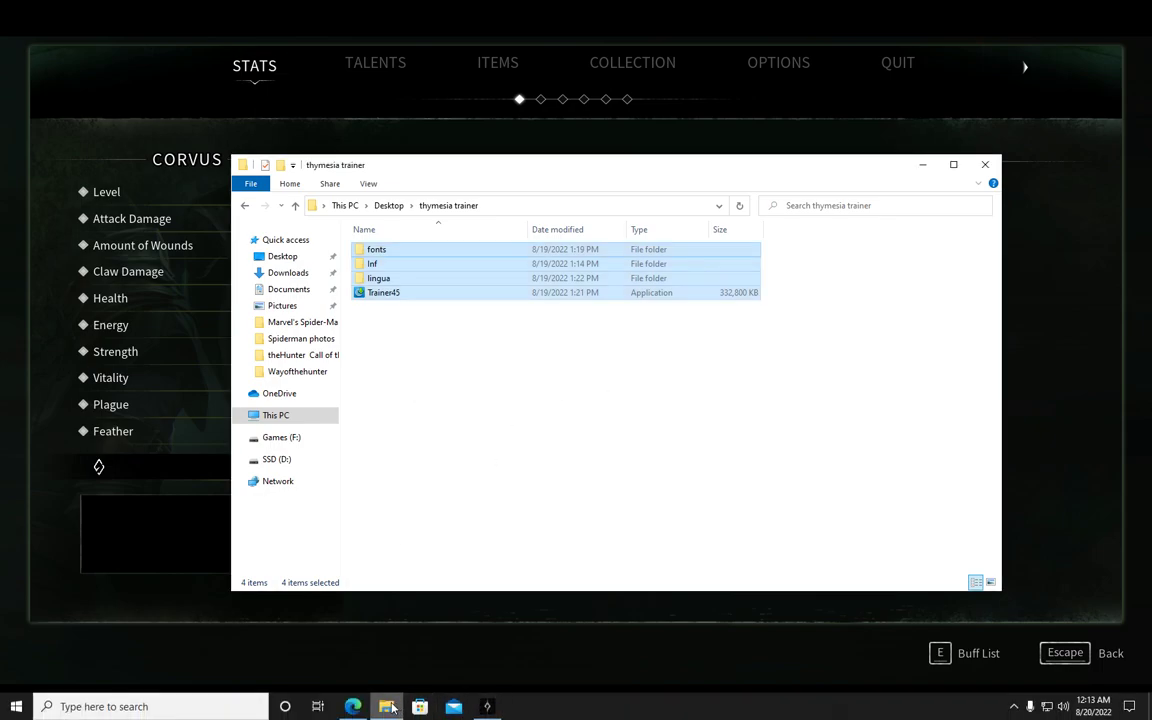
left_click_drag(375, 327, 386, 253)
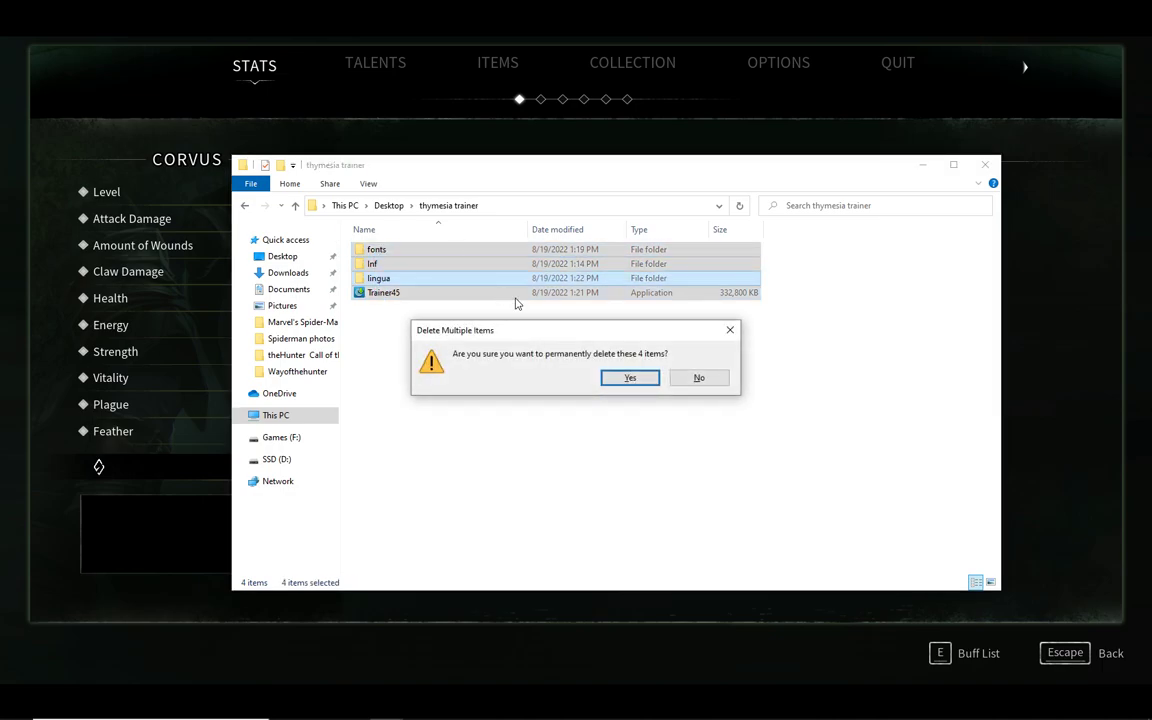
left_click(630, 377)
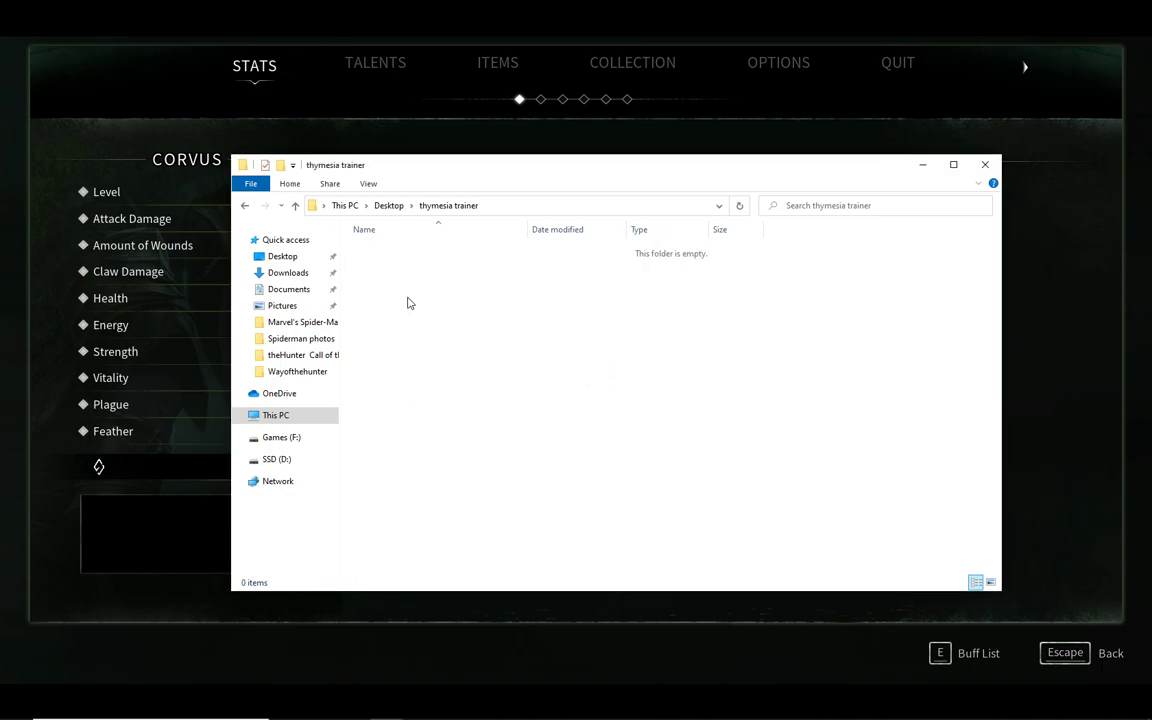
Permanently delete the emptied "thymesia trainer" folder from the Desktop and close File Explorer.
left_click(281, 415)
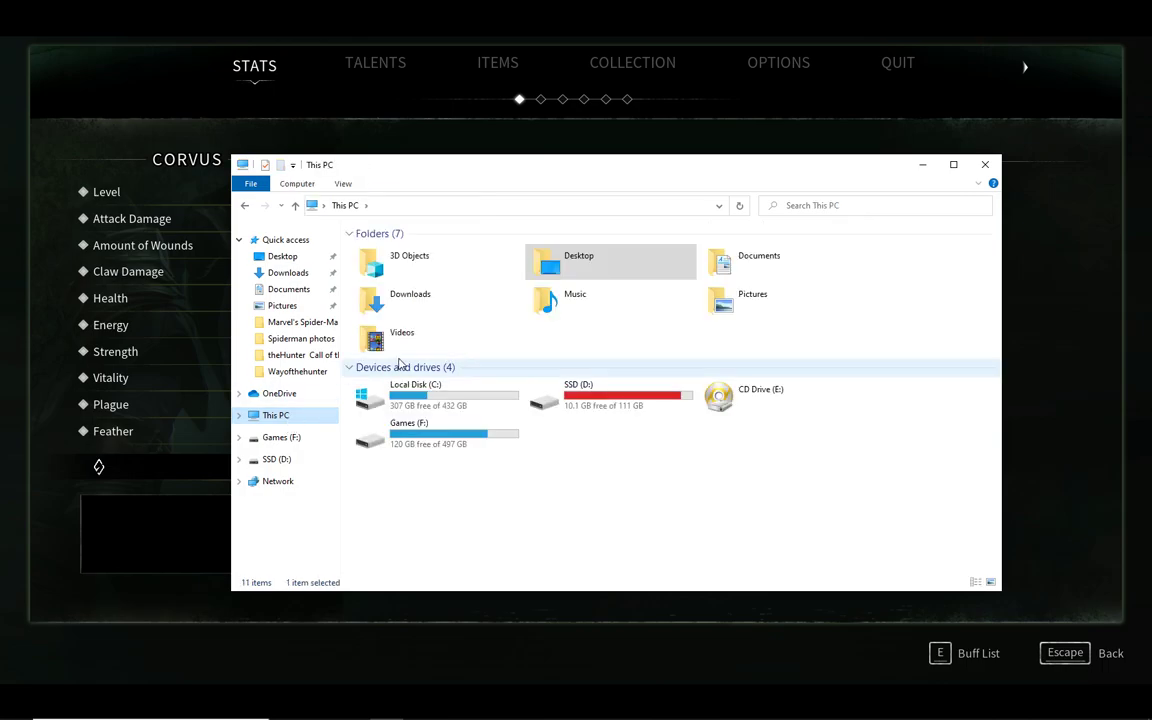
double_click(604, 262)
left_click(868, 270)
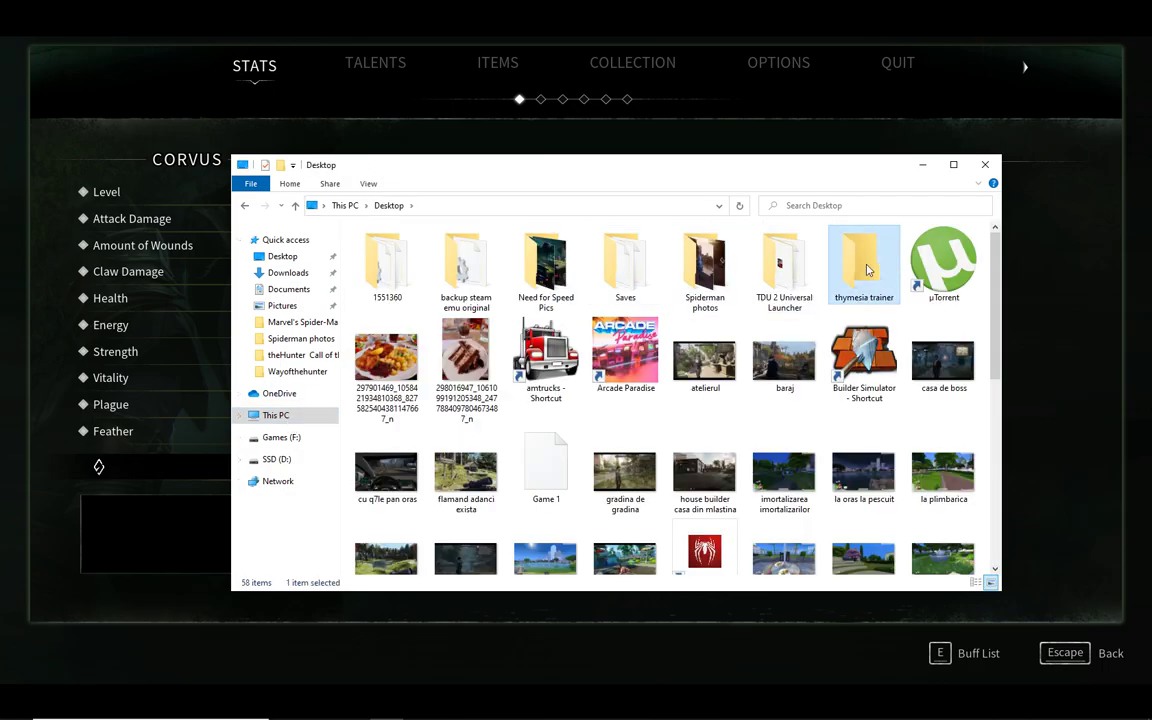
key("shift+Delete")
left_click(626, 421)
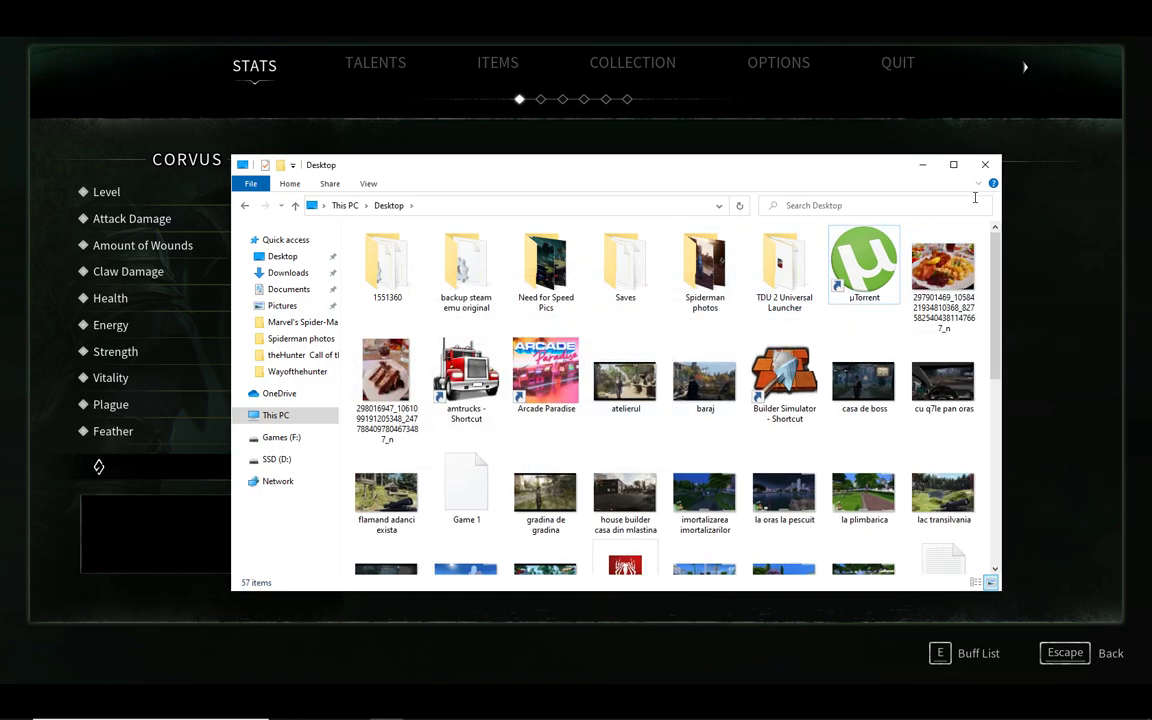
left_click(985, 166)
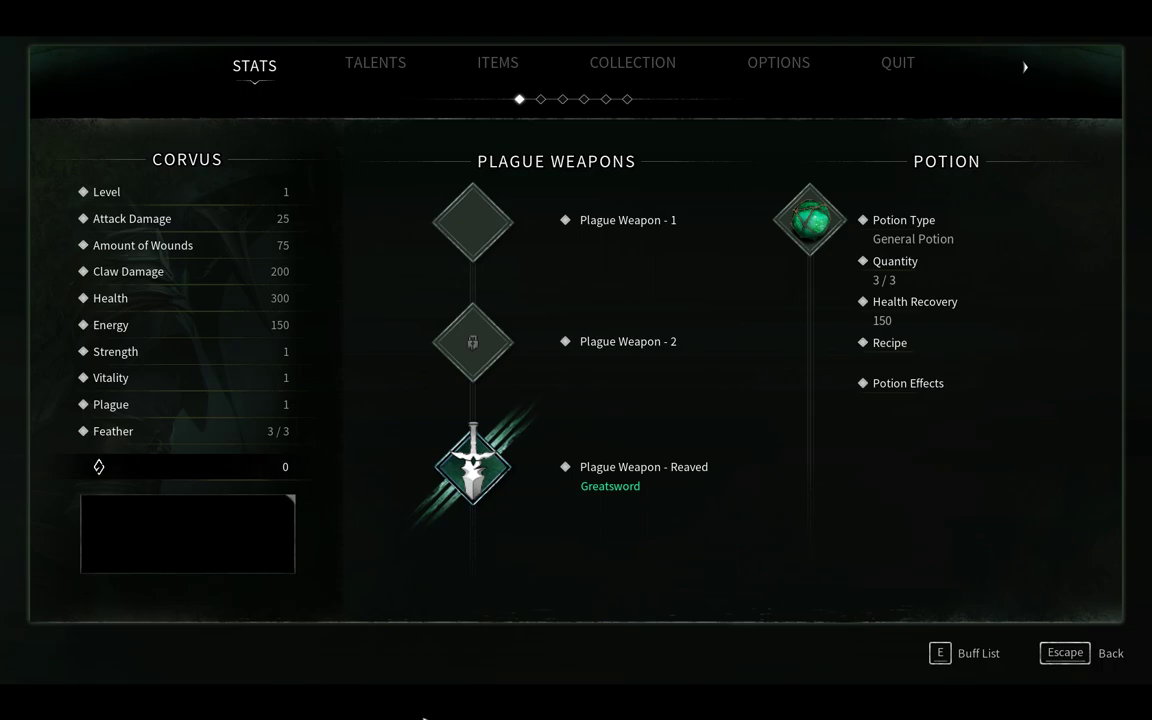
Switch to Microsoft Edge, close the Fling and TrainerPC trainer pages, and return to the "thymesia trainer" search results.
key("super")
left_click(352, 705)
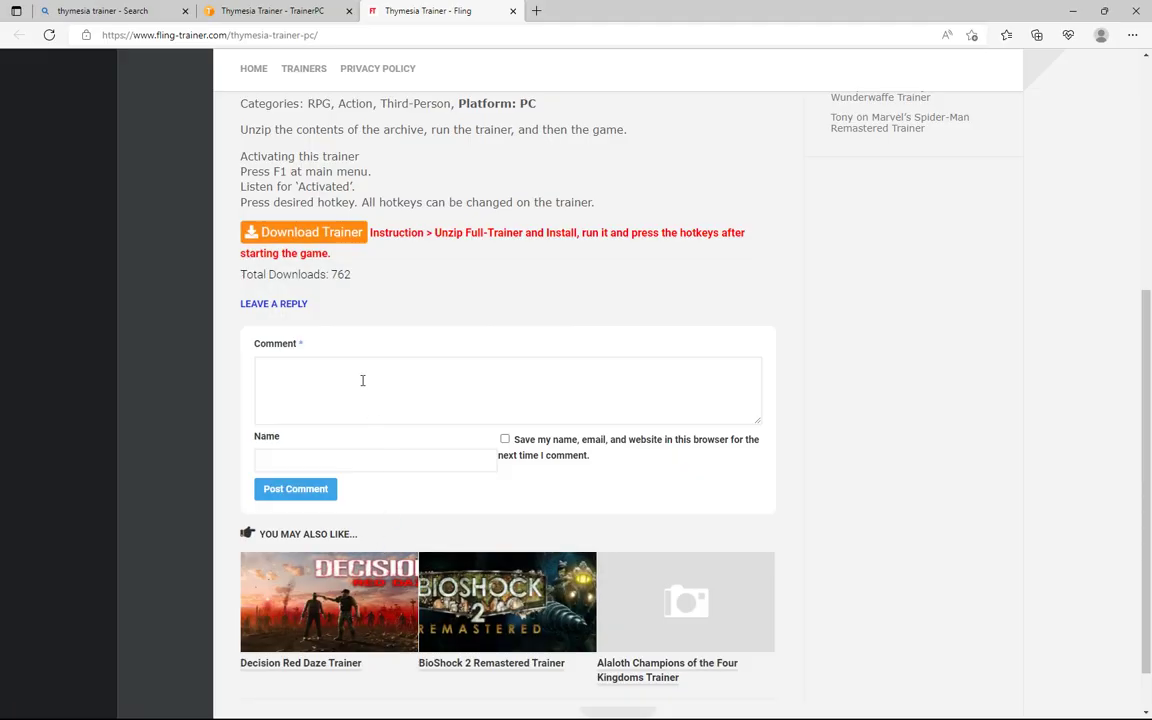
left_click(512, 11)
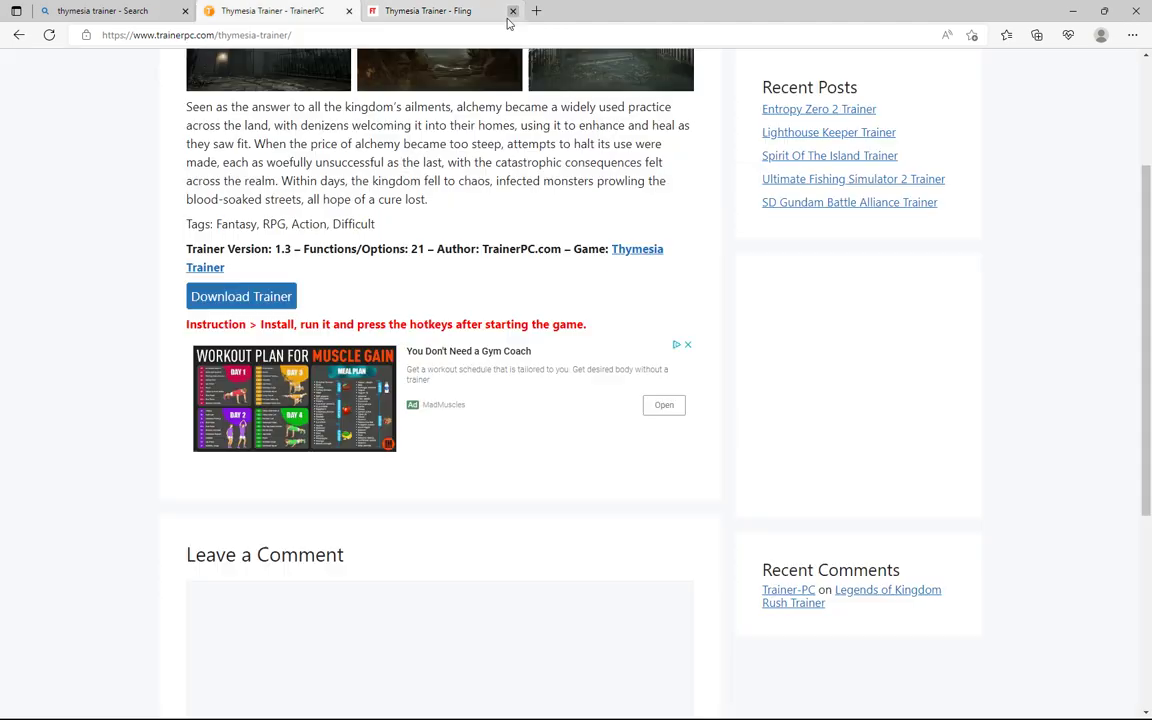
left_click(17, 36)
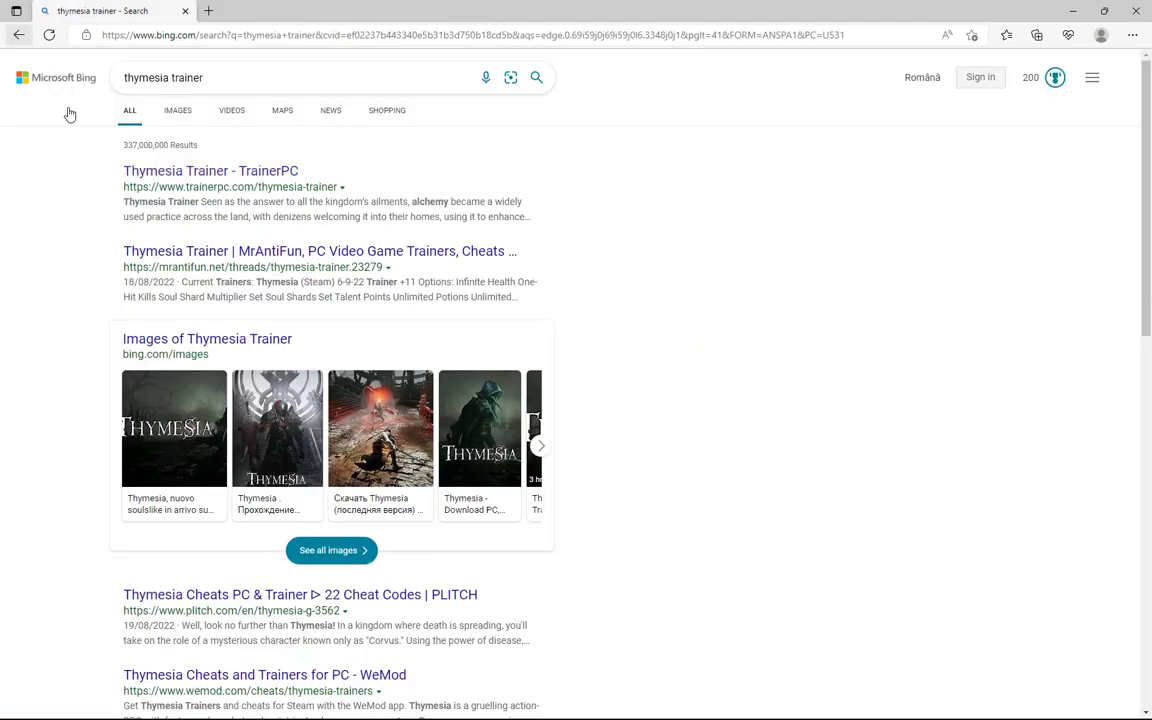
Open the MrAntiFun Thymesia Trainer page from the search results and download its attached Thymesia (Steam) Trainer Setup file.
left_click(241, 252)
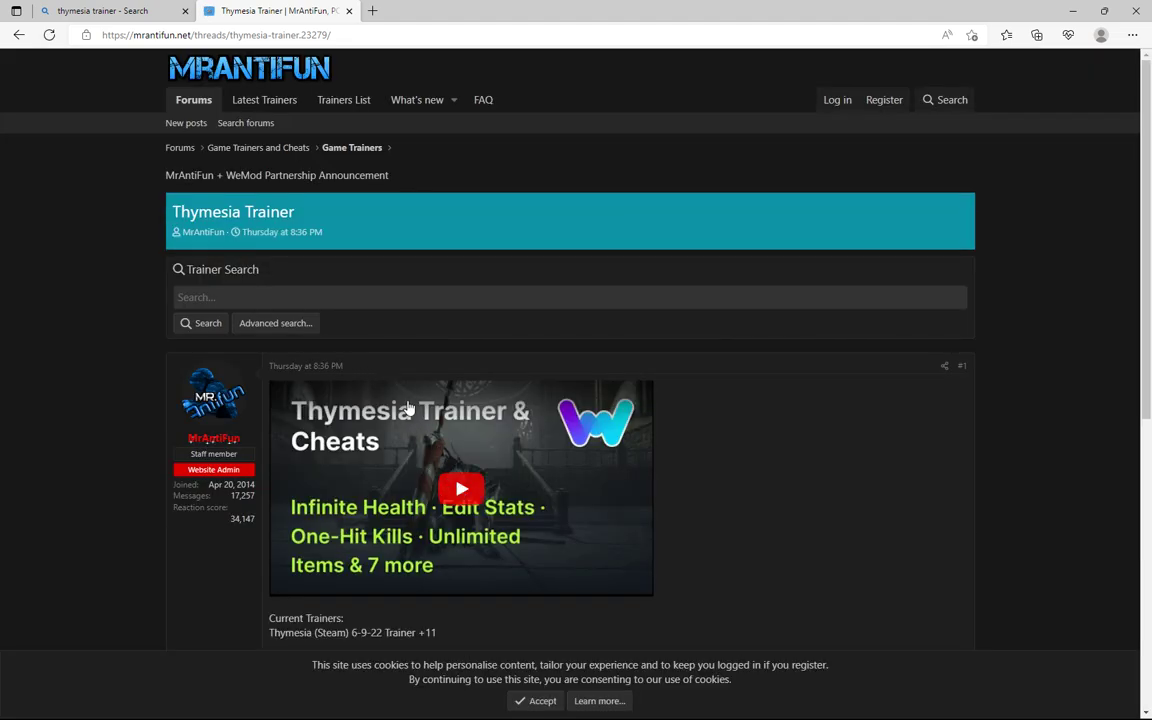
scroll(390, 405, "down", 4)
scroll(341, 390, "down", 1)
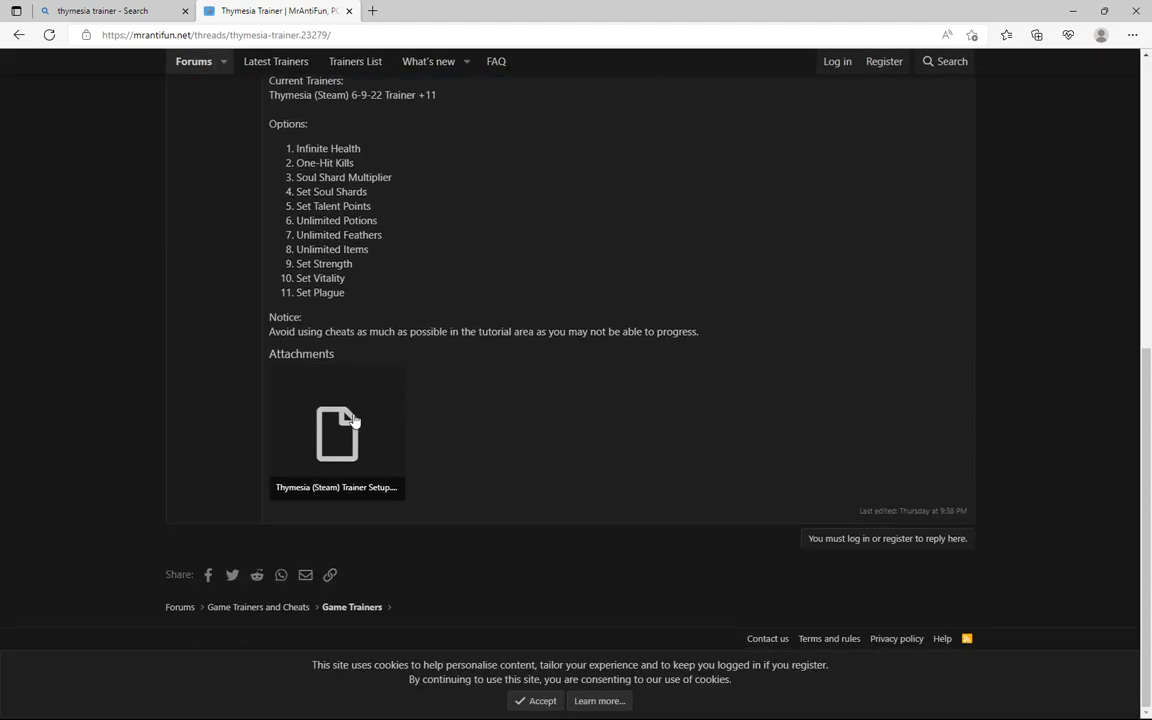
left_click(338, 474)
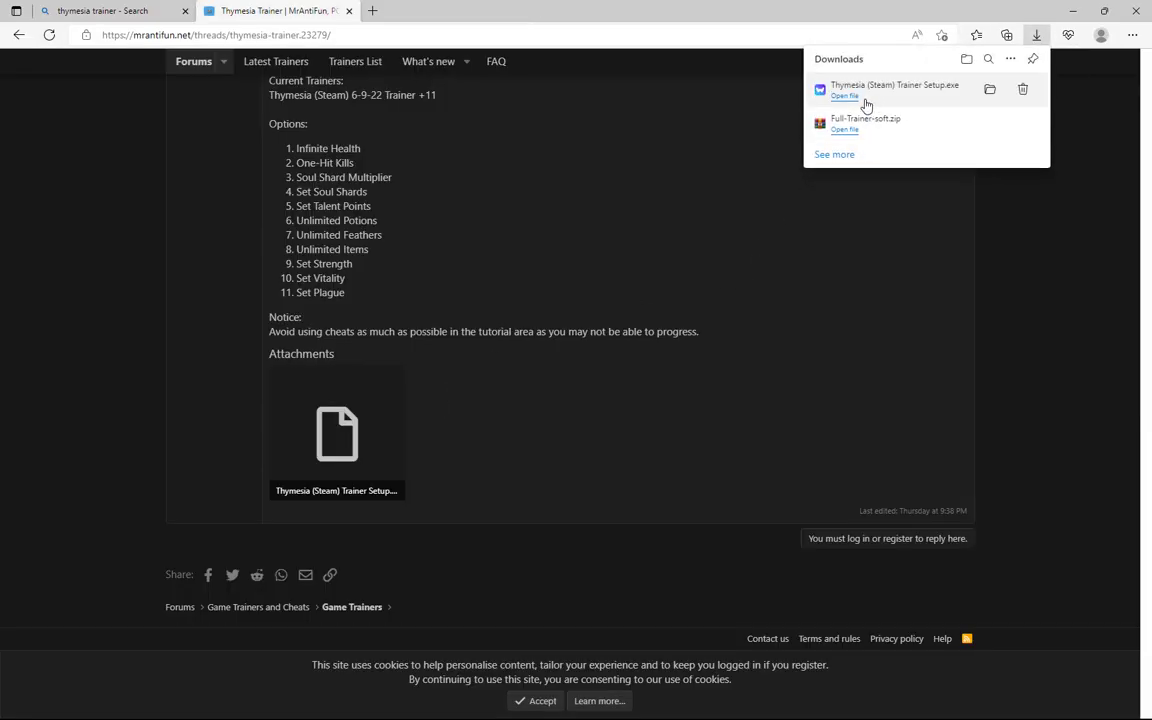
Run the downloaded Thymesia trainer setup, agree to the WeMod terms, install it, and continue as a new user.
left_click(853, 101)
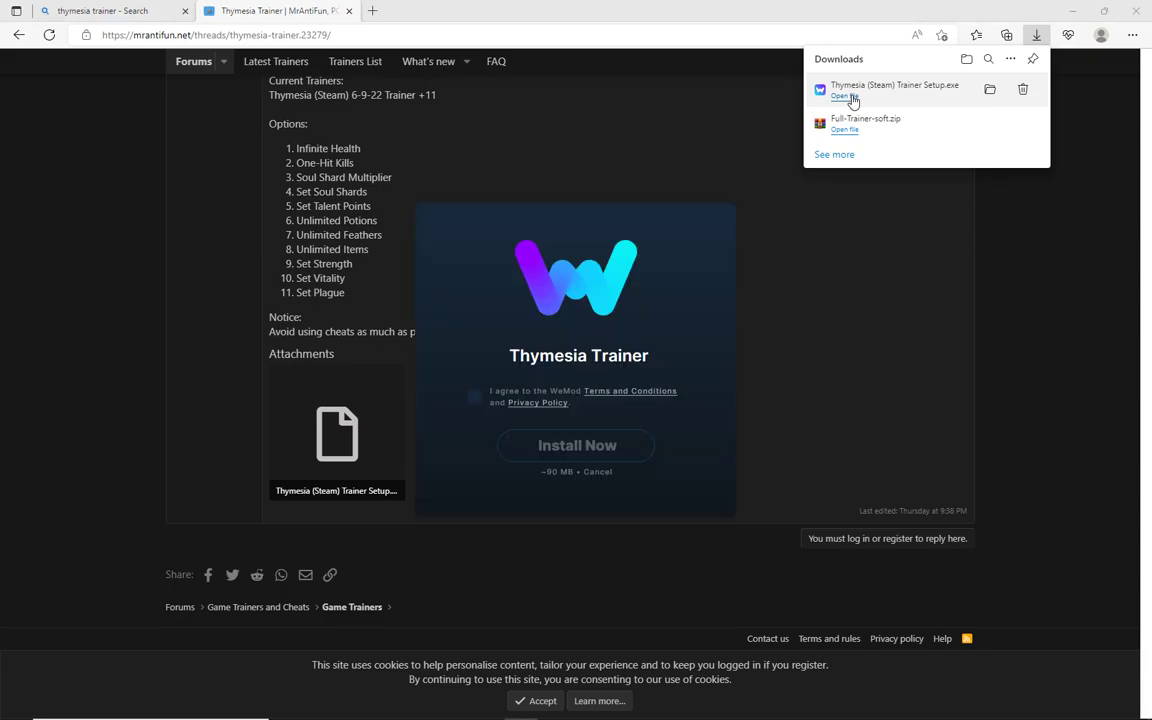
left_click(475, 398)
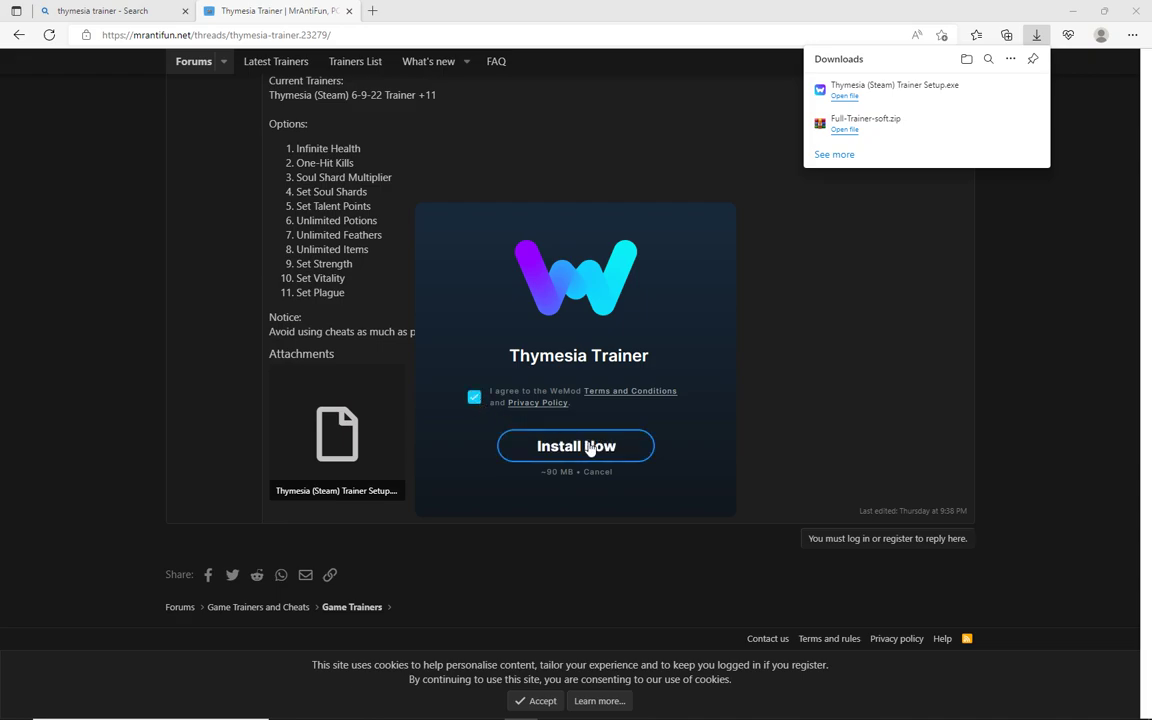
left_click(589, 447)
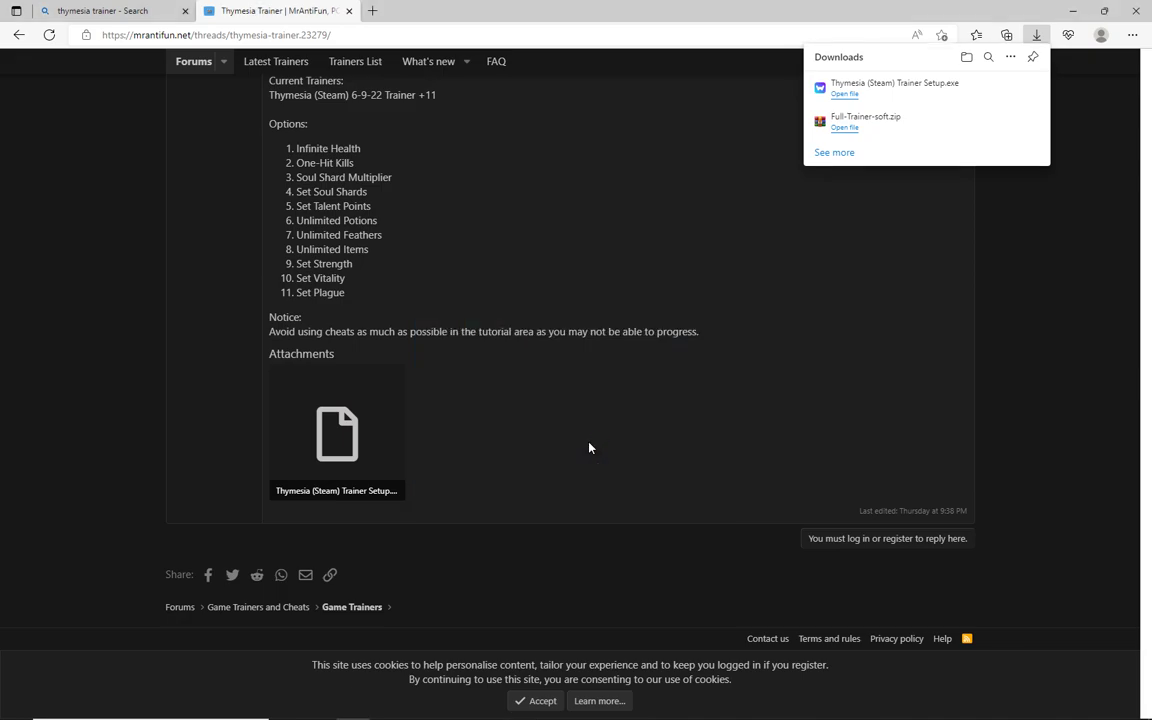
right_click(590, 446)
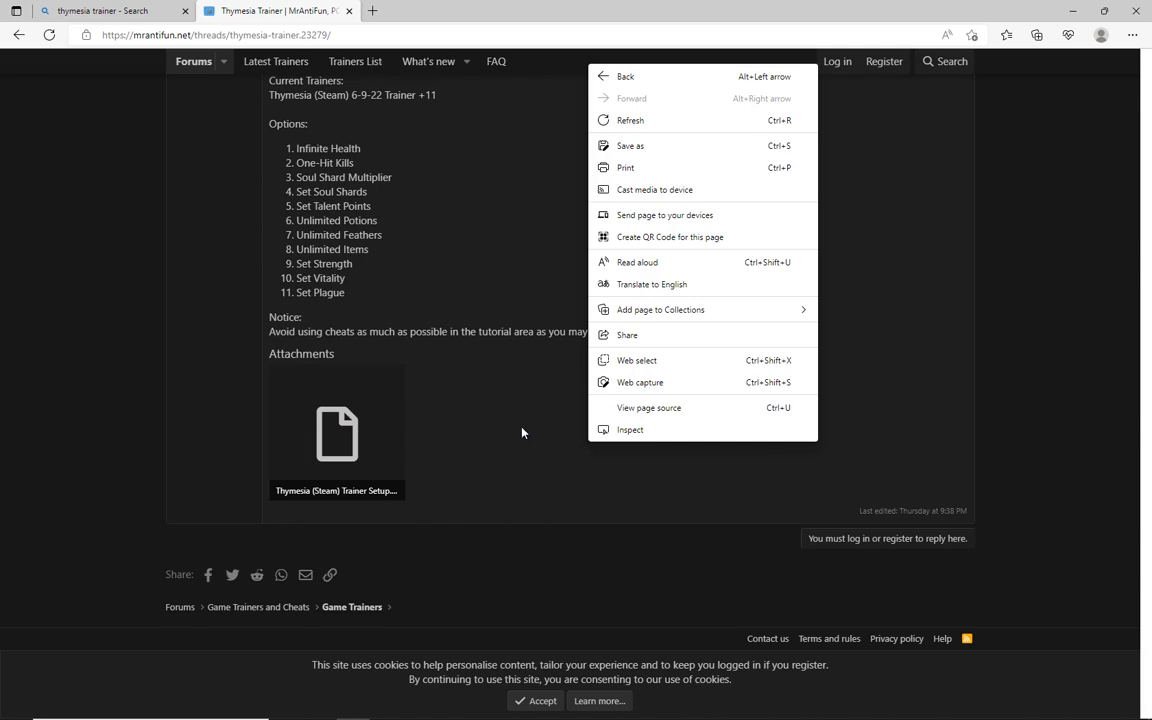
left_click(520, 426)
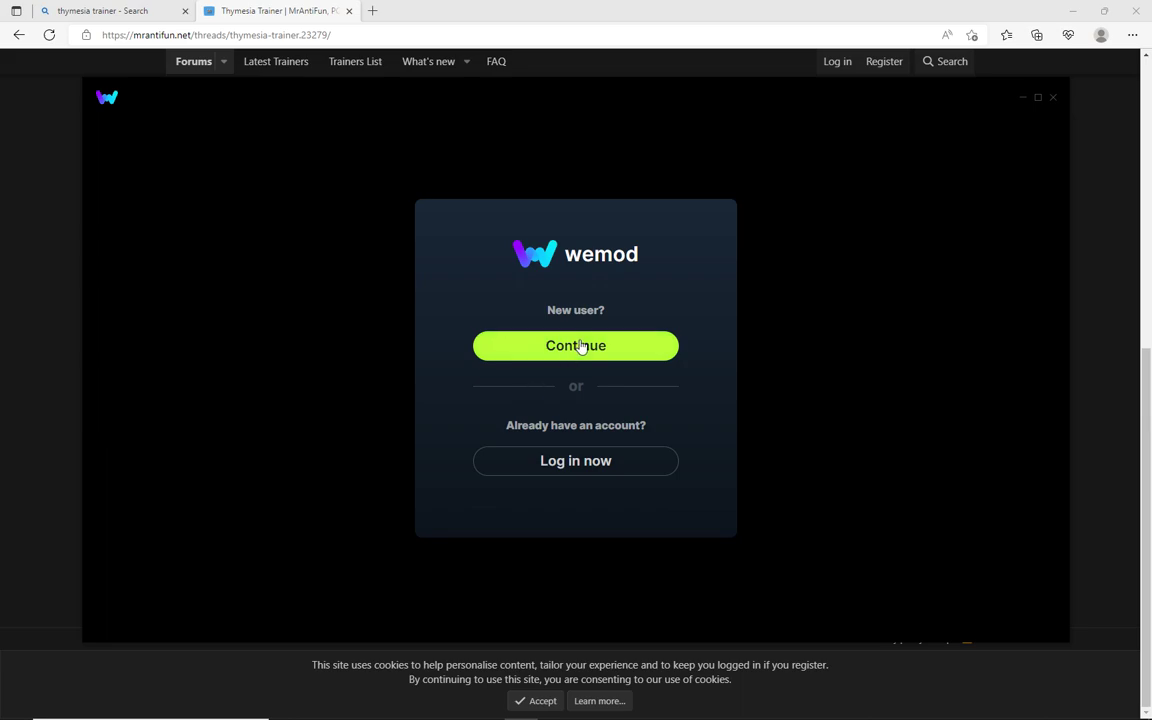
left_click(575, 346)
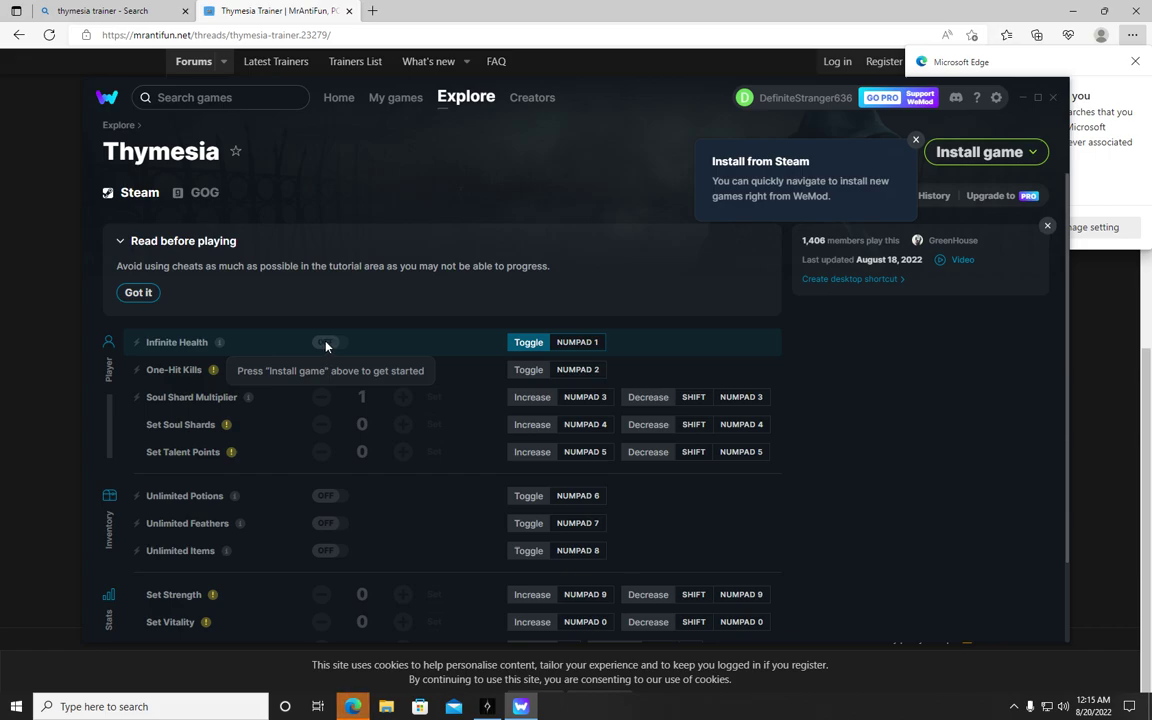
Check the GOG version of Thymesia, return to the Steam version, and view and dismiss the Pro offer for Save cheats.
left_click(203, 193)
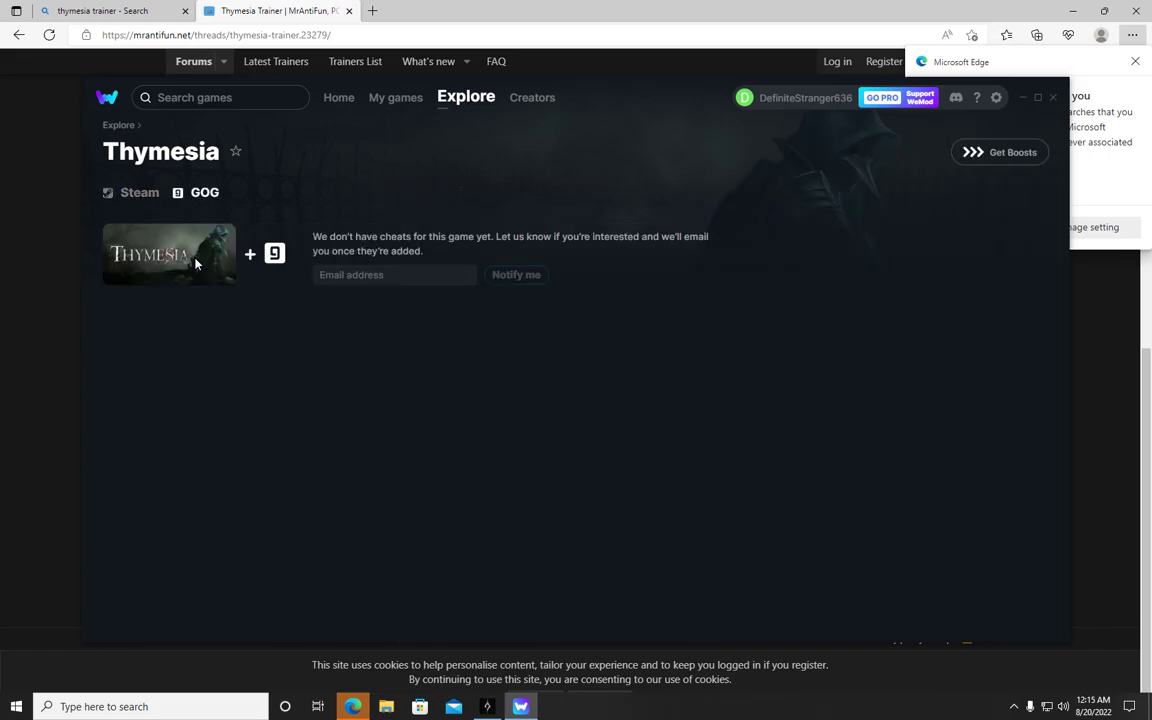
left_click(143, 193)
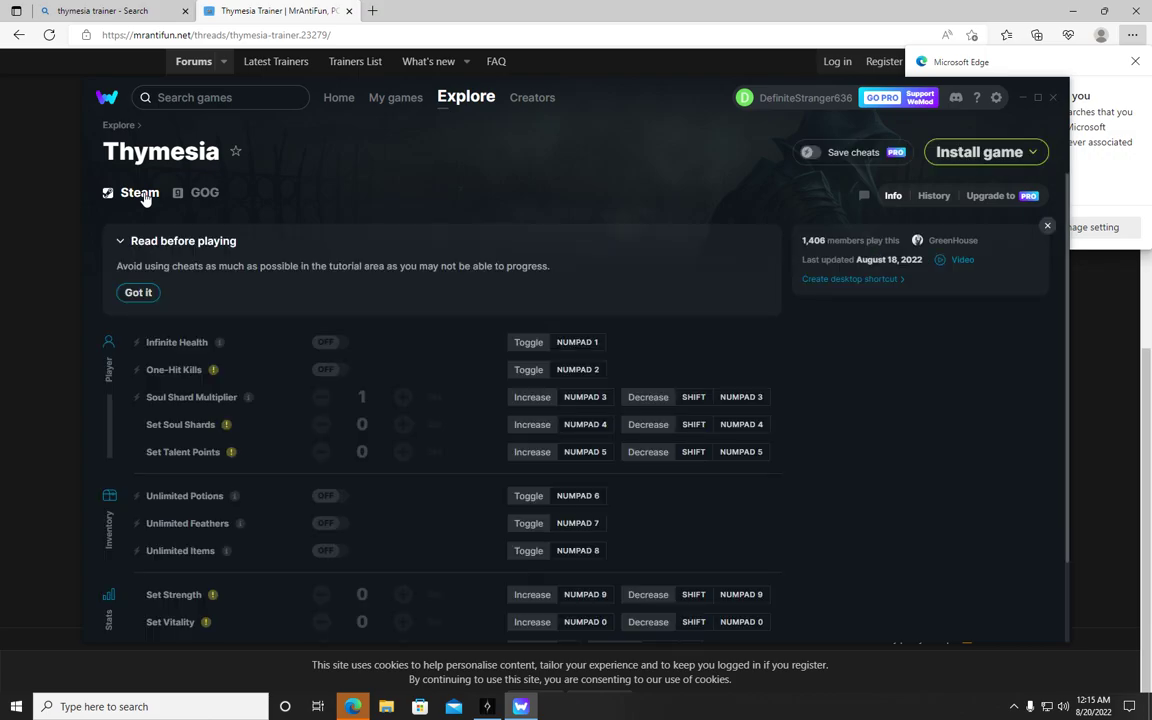
left_click(815, 152)
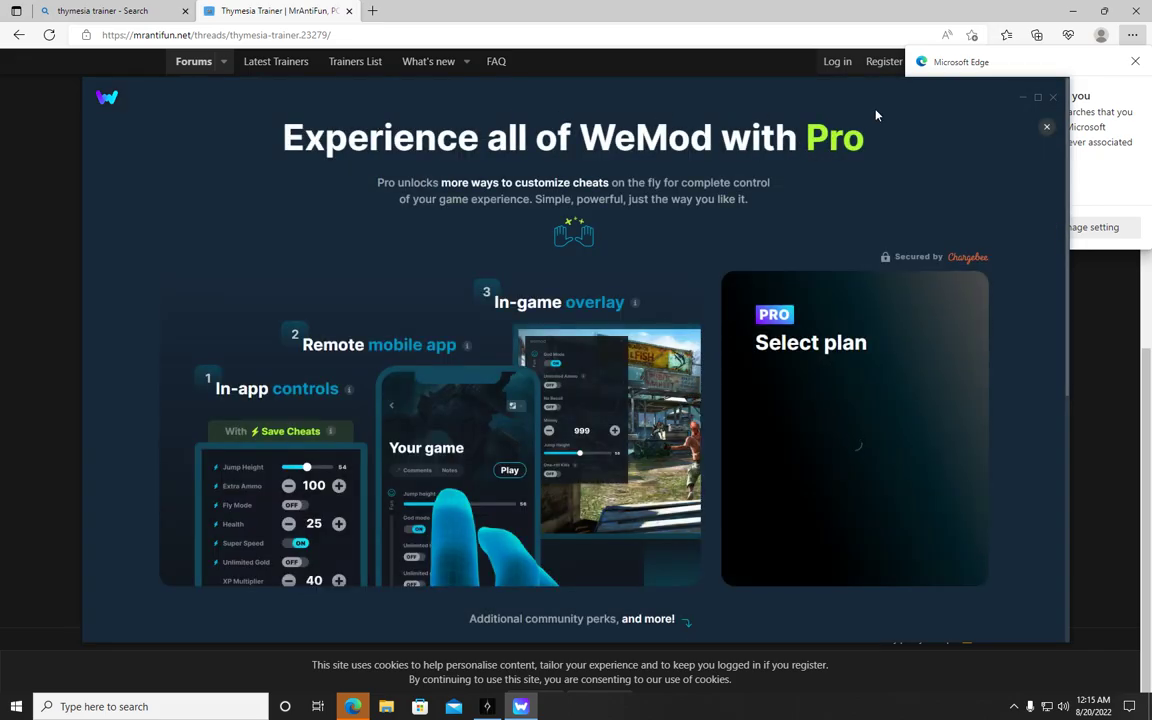
left_click(1047, 126)
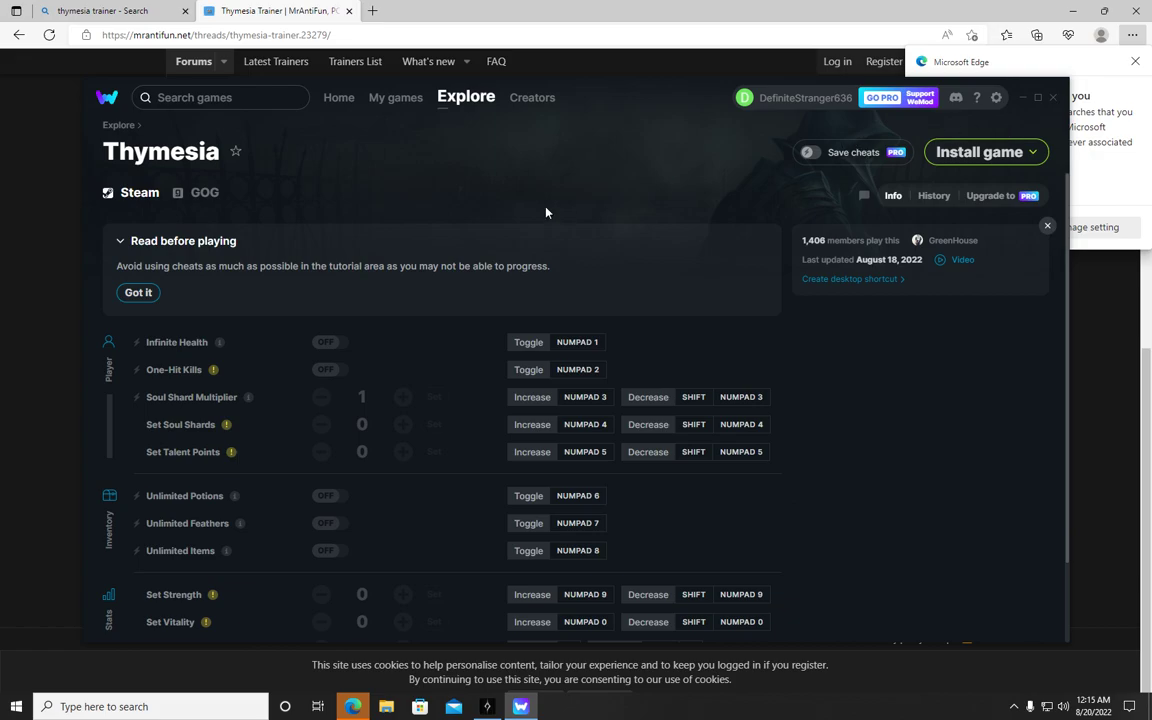
Acknowledge the "Read before playing" note and try to toggle the Infinite Health cheat.
left_click(140, 294)
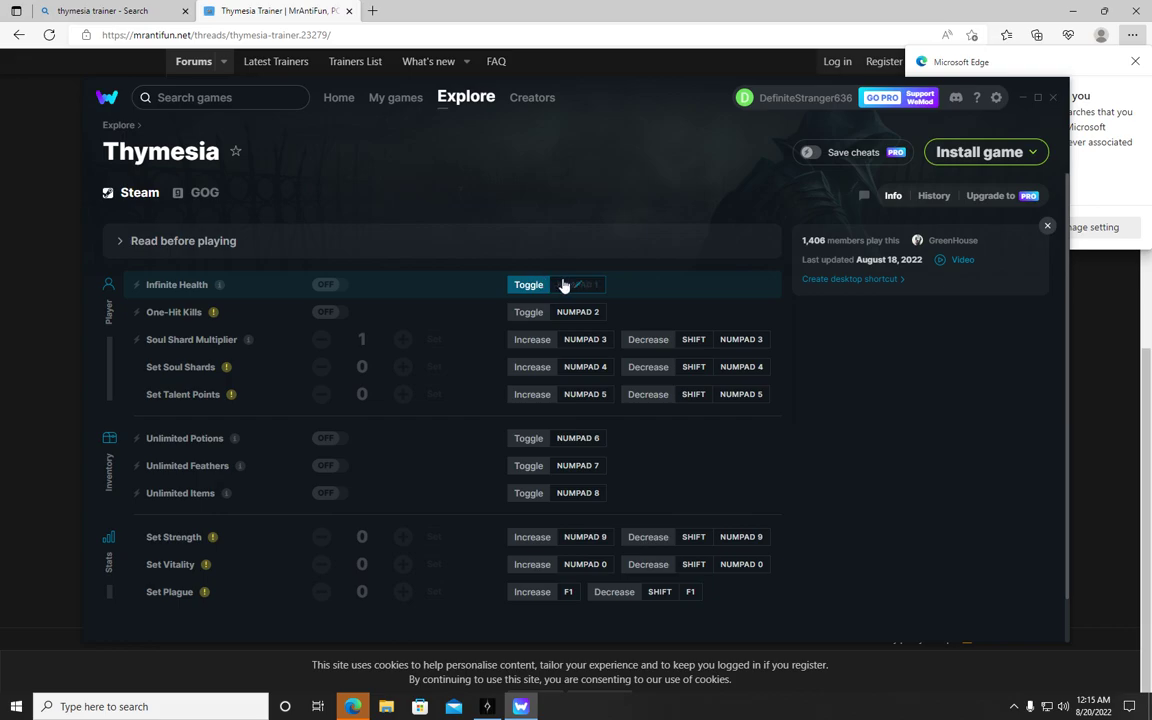
left_click(530, 286)
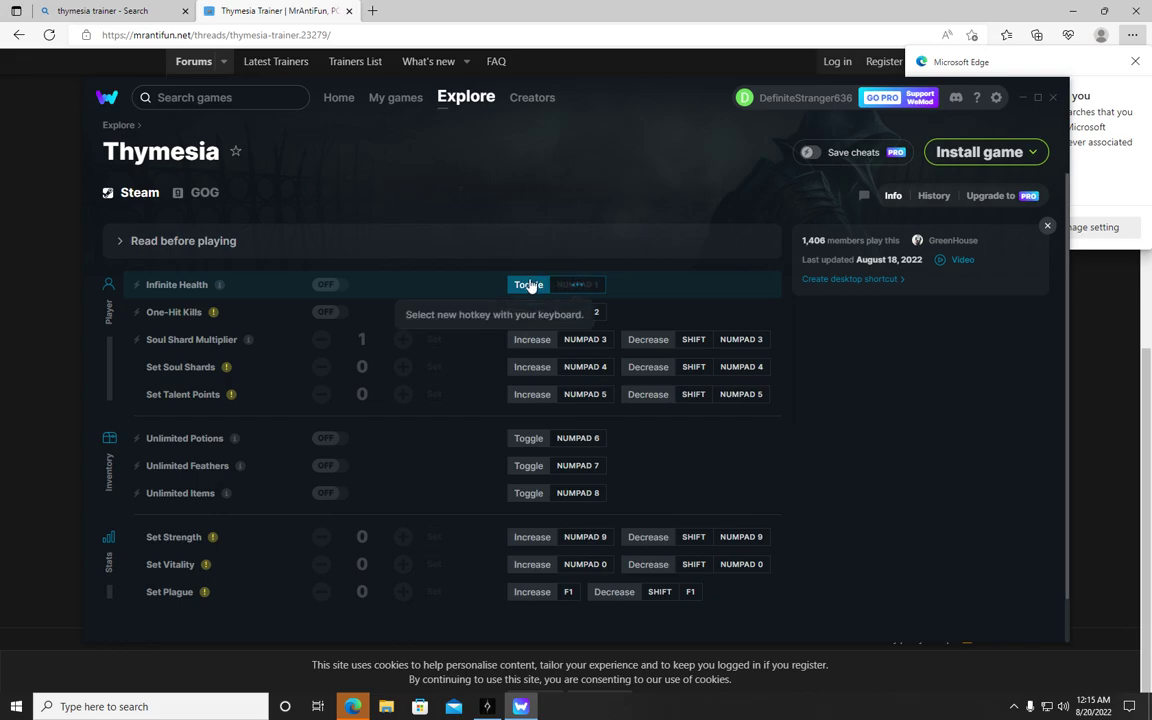
left_click(340, 286)
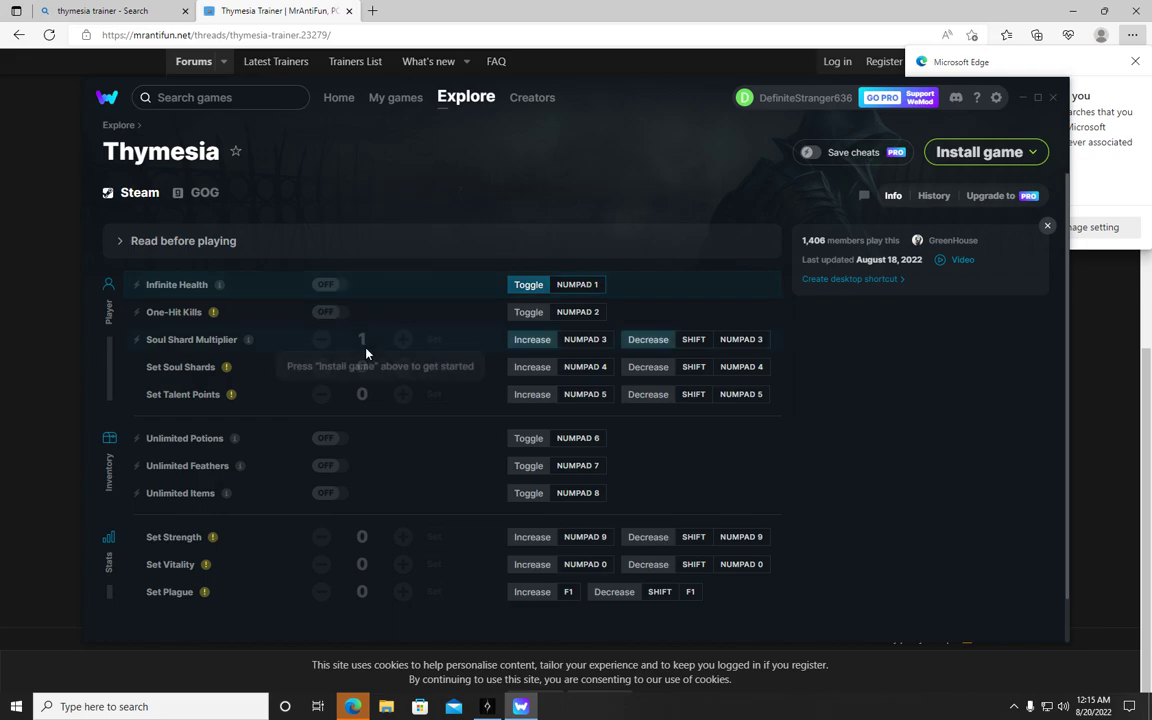
scroll(353, 357, "down", 1)
scroll(353, 357, "up", 1)
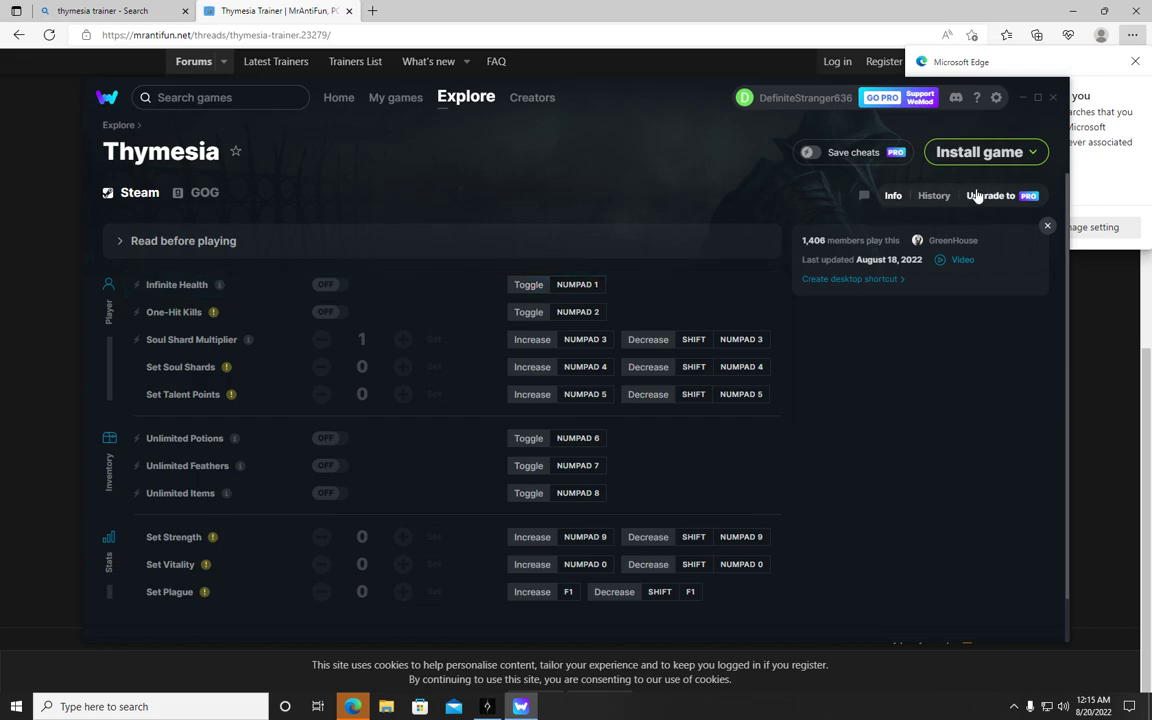
Start adding a custom game executable for Thymesia and browse to the Games (F:) drive.
left_click(1036, 153)
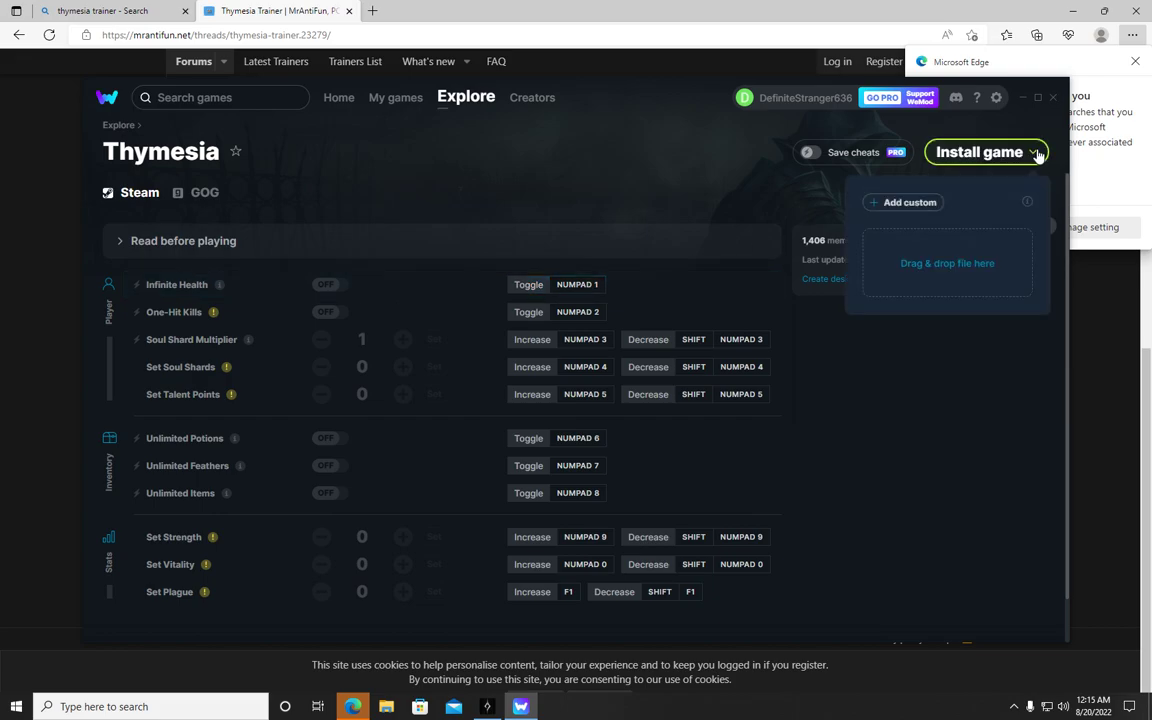
left_click(910, 202)
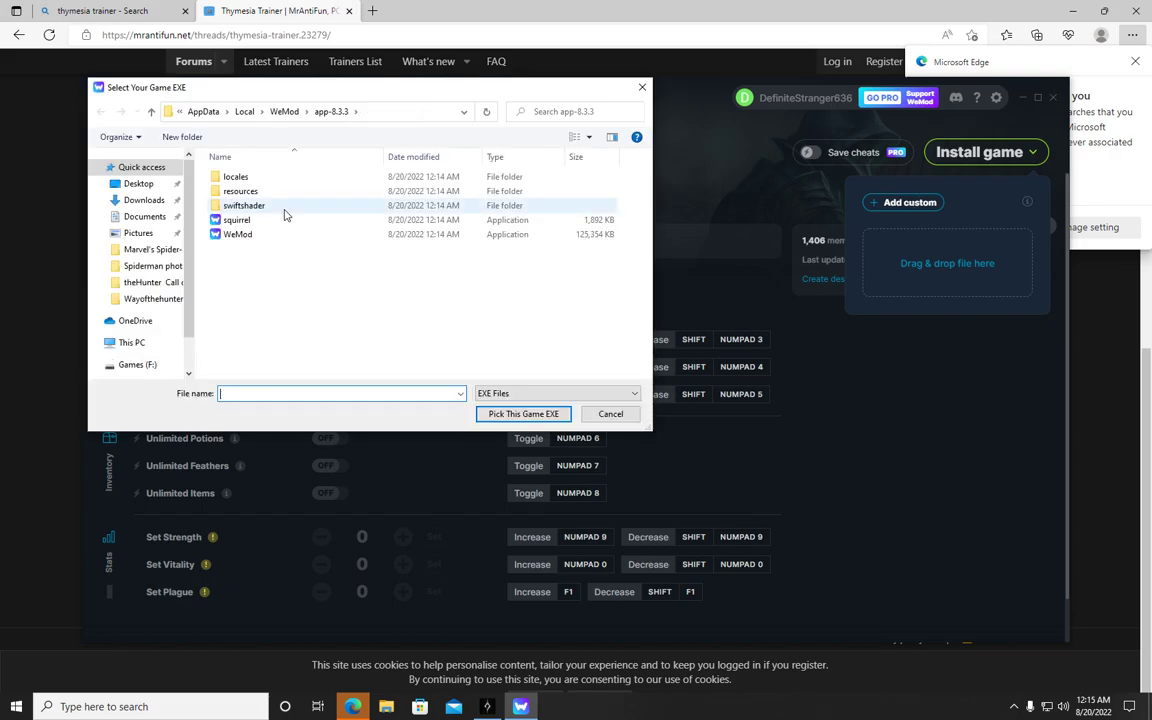
left_click(130, 341)
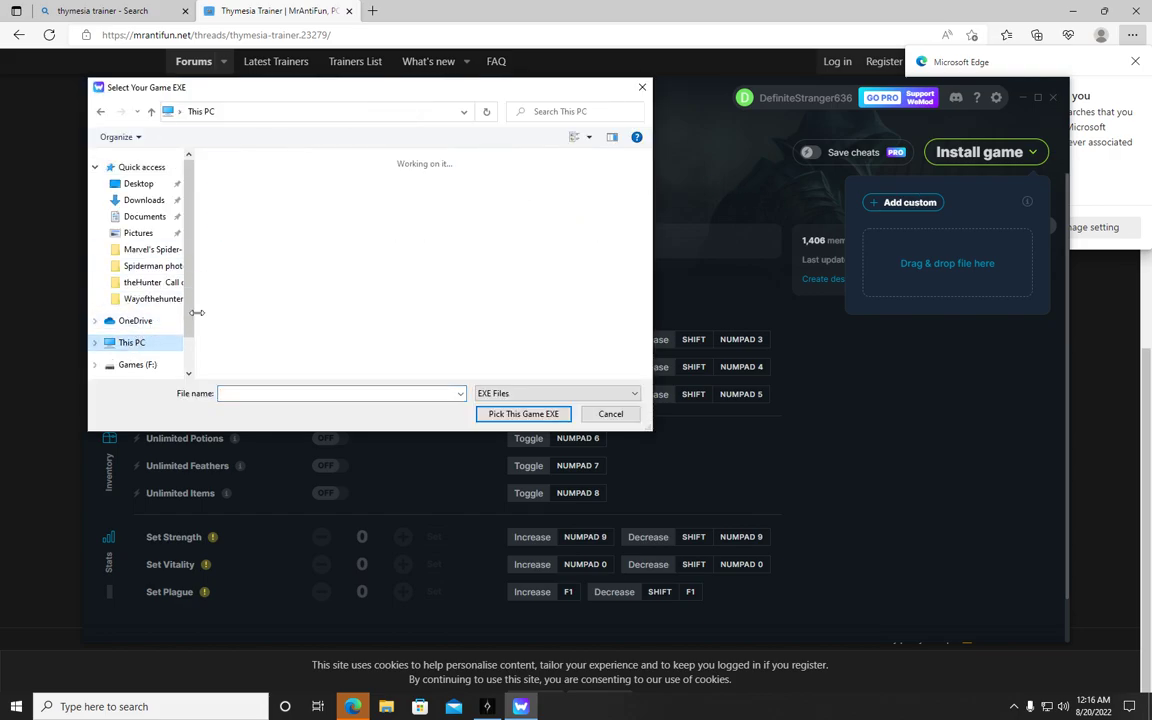
scroll(283, 360, "down", 1)
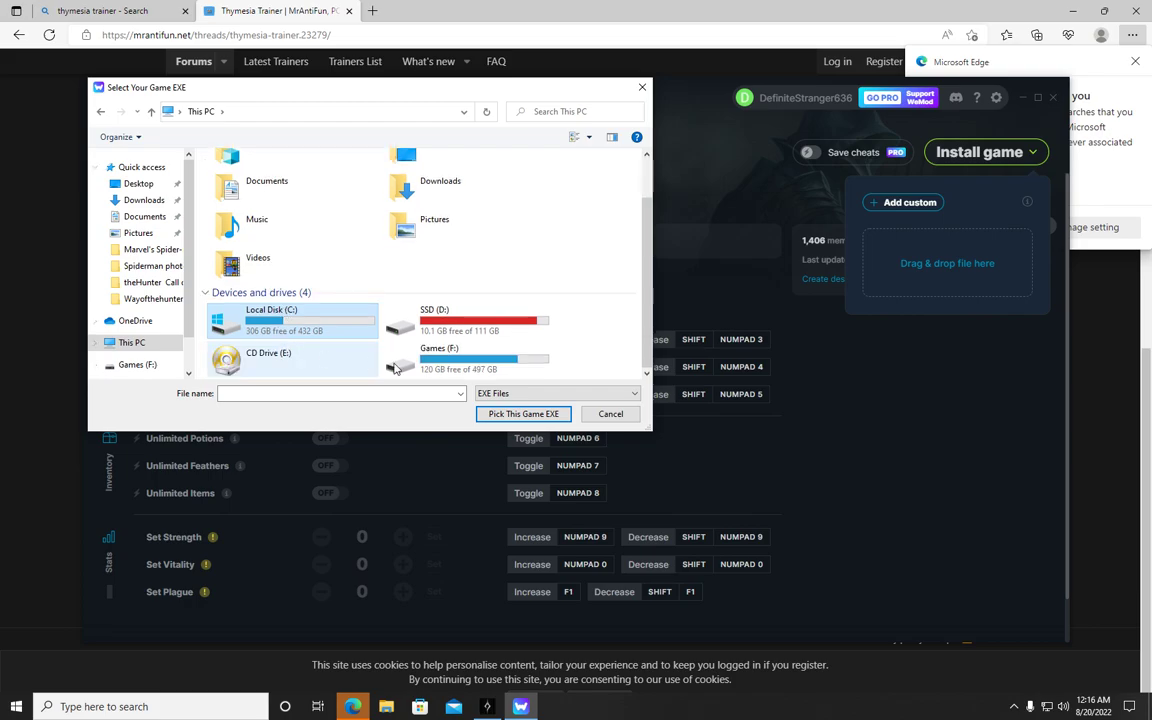
double_click(462, 370)
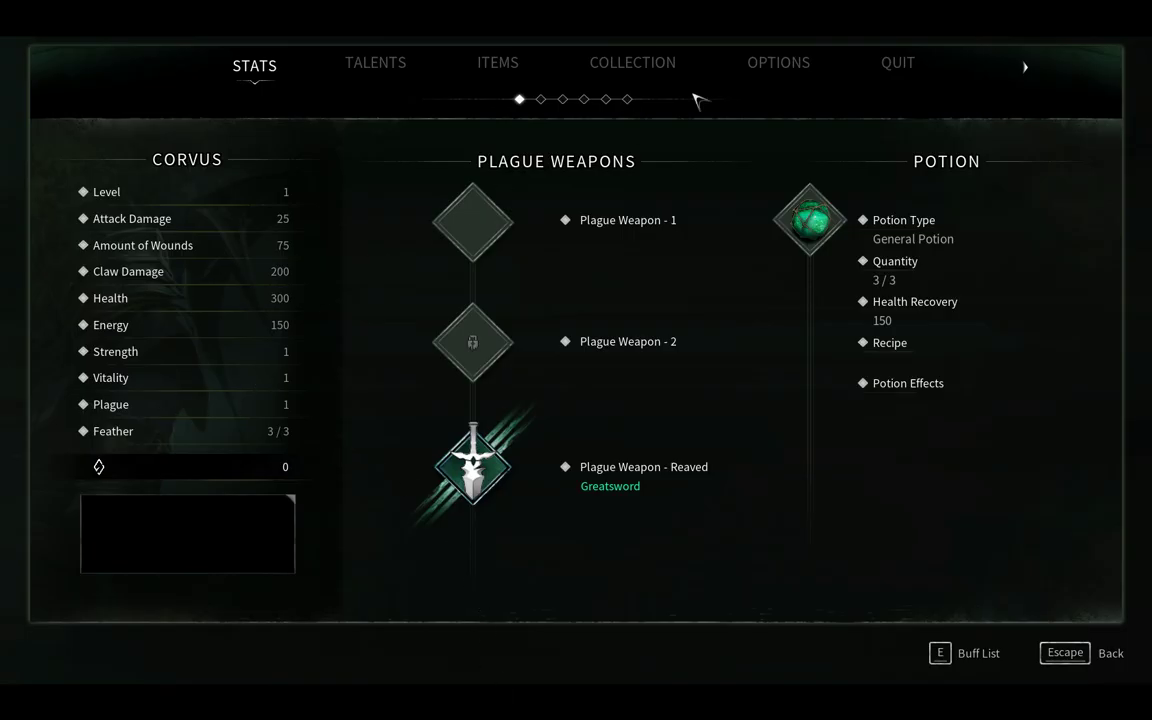
Quit the running Thymesia game to the desktop and confirm the exit.
left_click(905, 64)
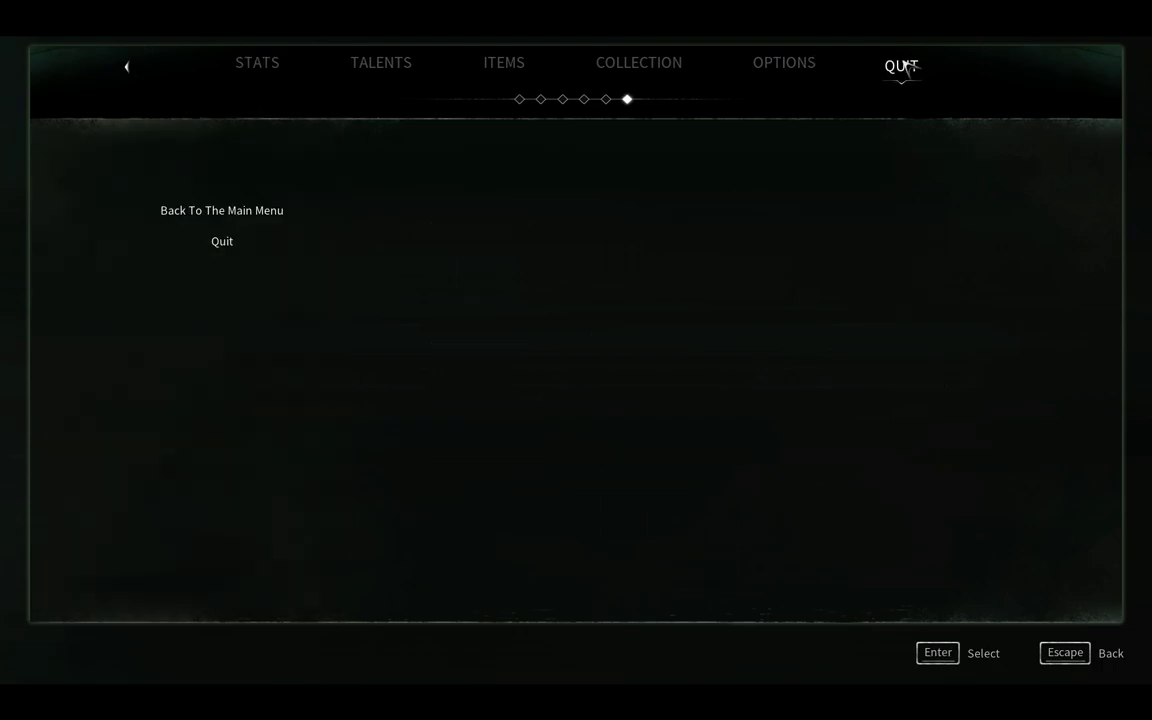
left_click(226, 241)
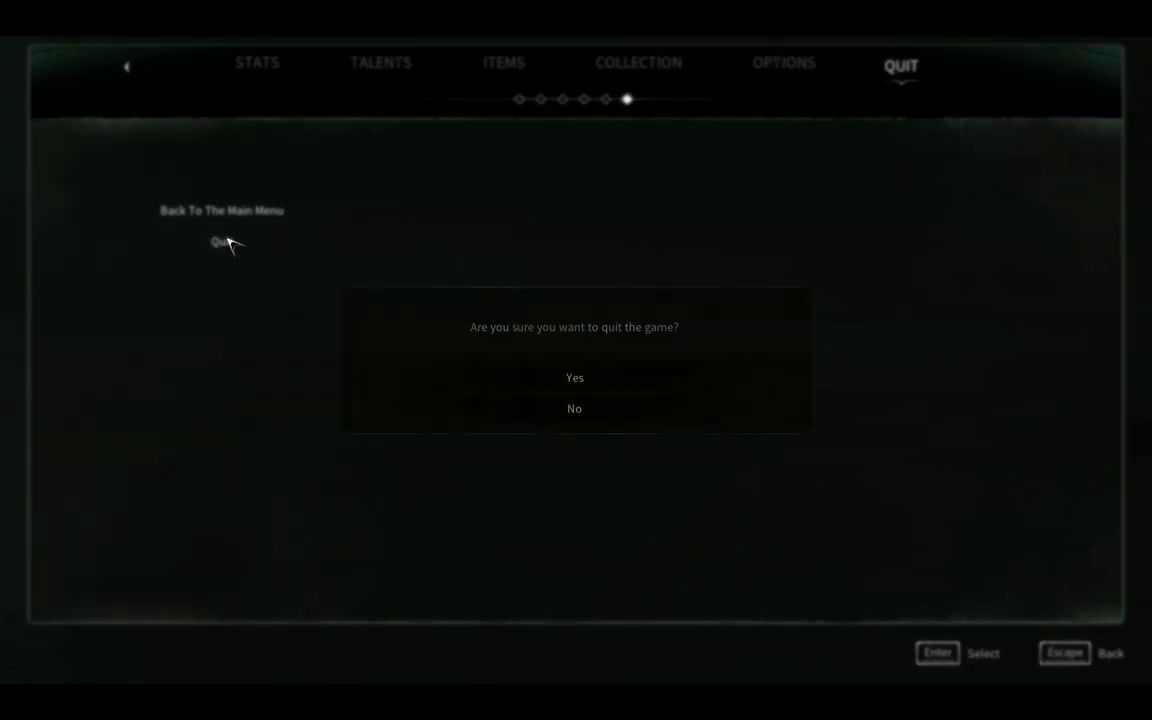
left_click(574, 377)
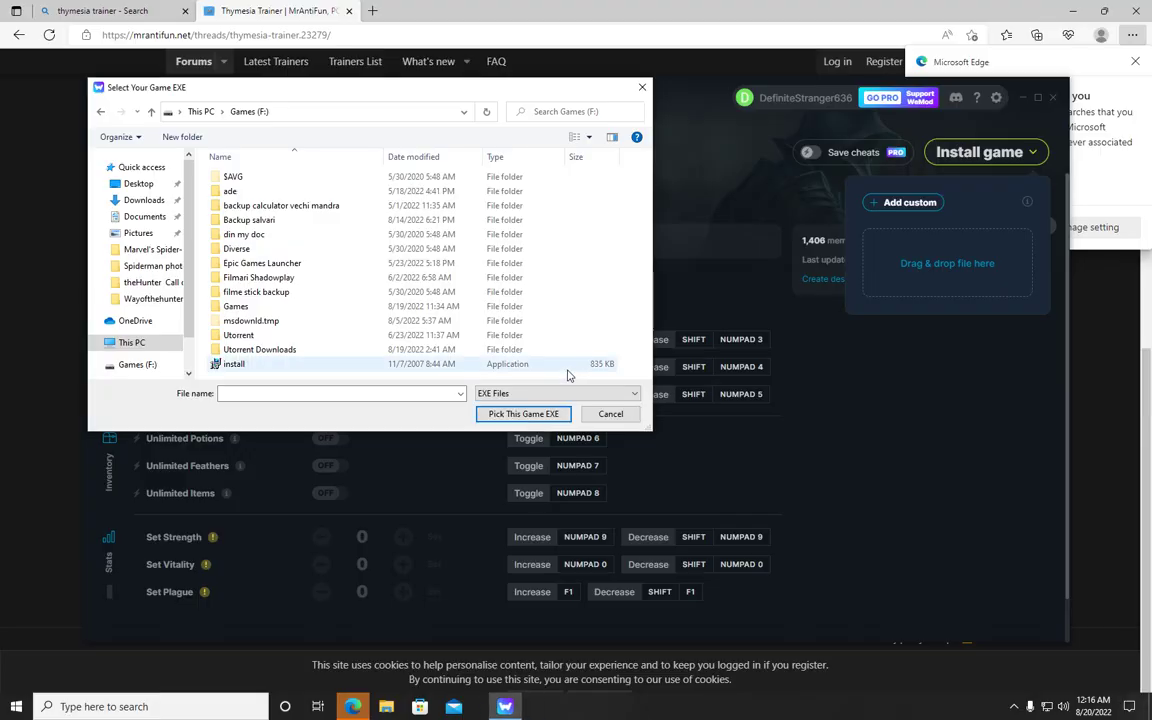
Open the Thymesia folder inside the Games folder on the F: drive.
left_click(237, 308)
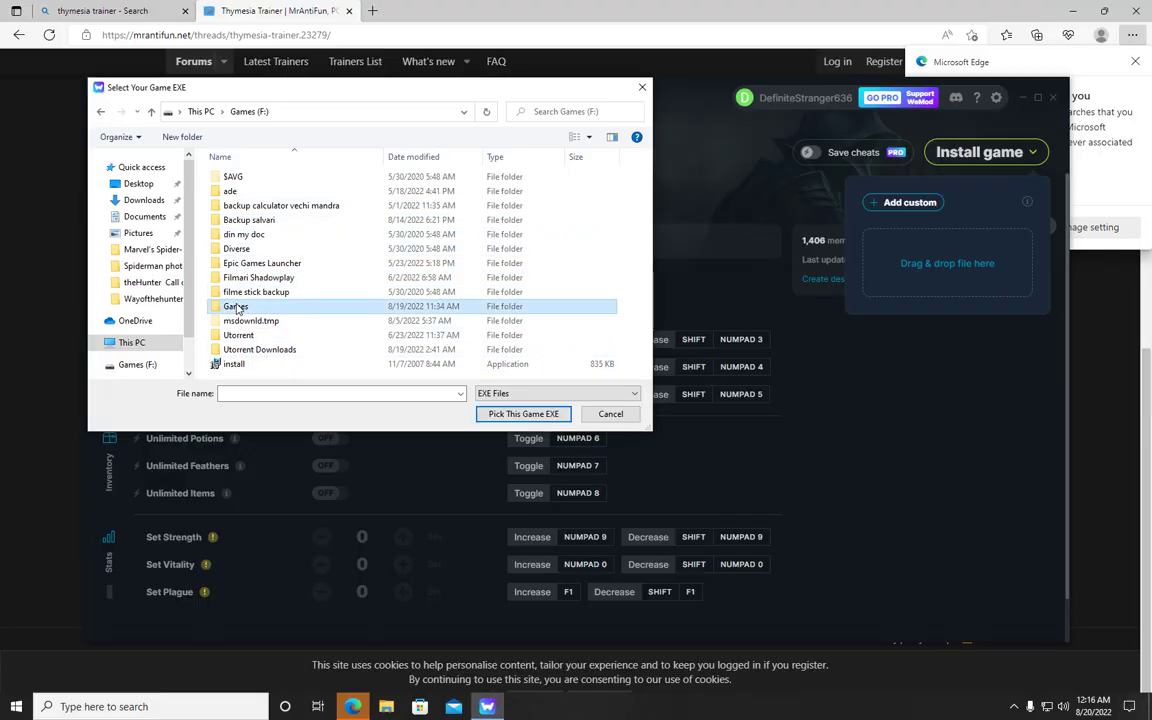
double_click(237, 308)
double_click(240, 320)
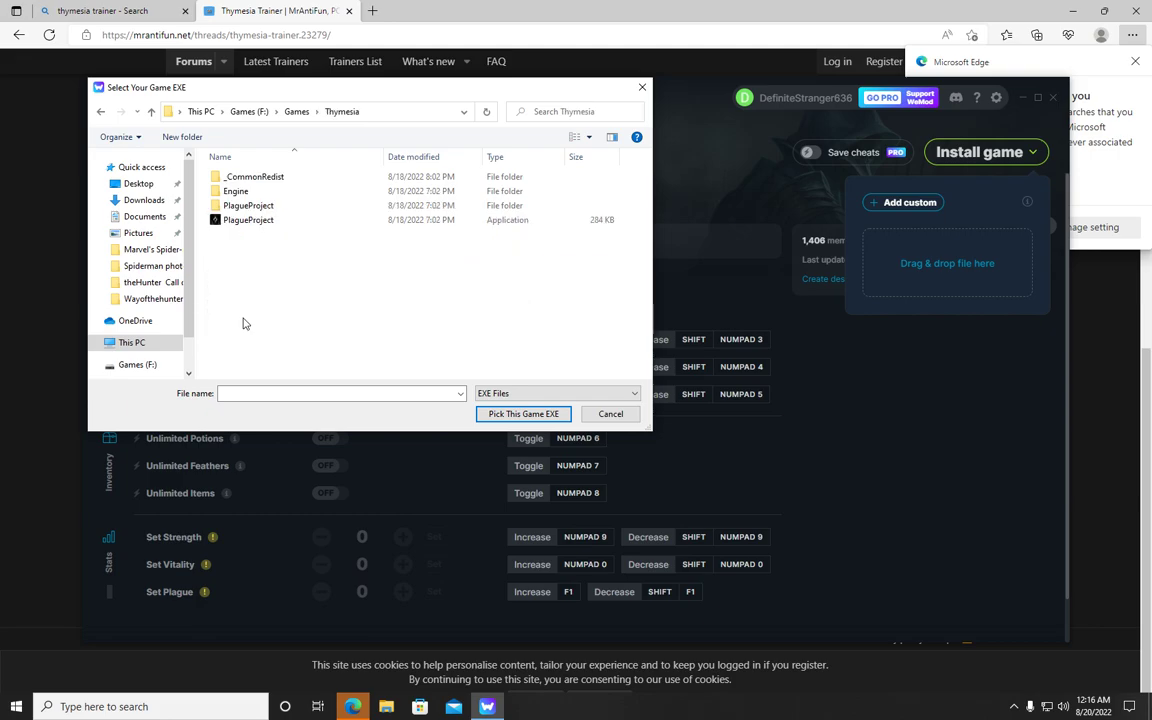
Look through the Engine, Binaries and ThirdParty folders for a game executable, and return to the Thymesia folder.
left_click(238, 221)
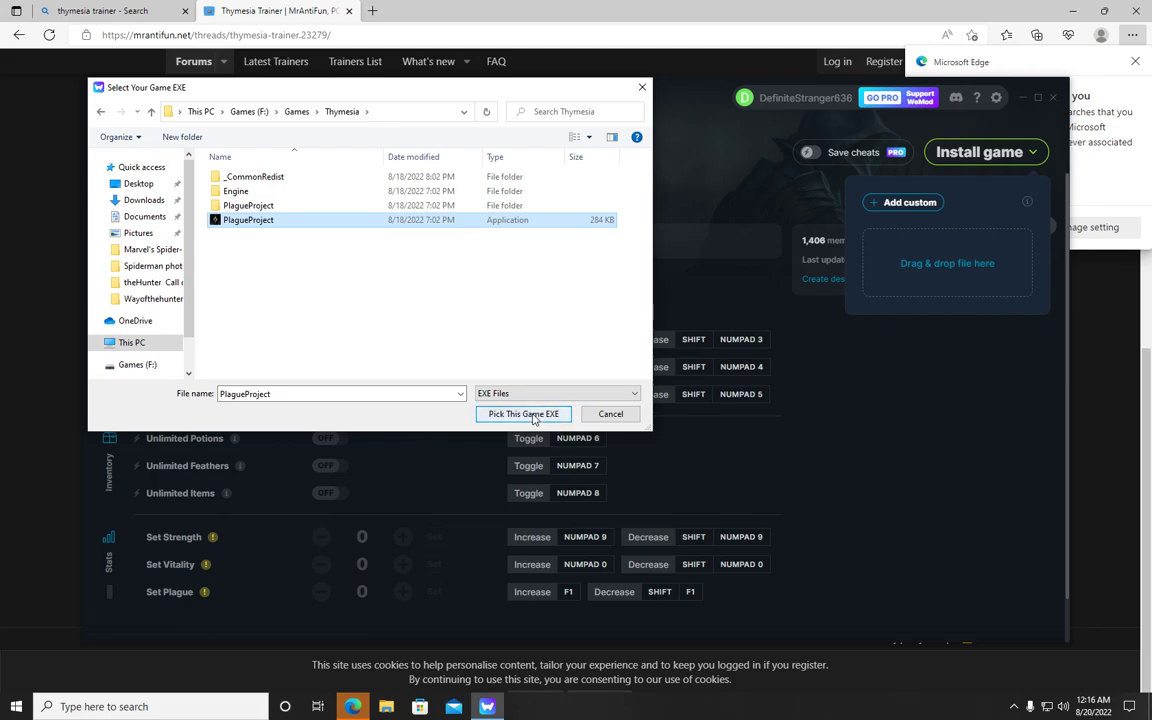
double_click(235, 193)
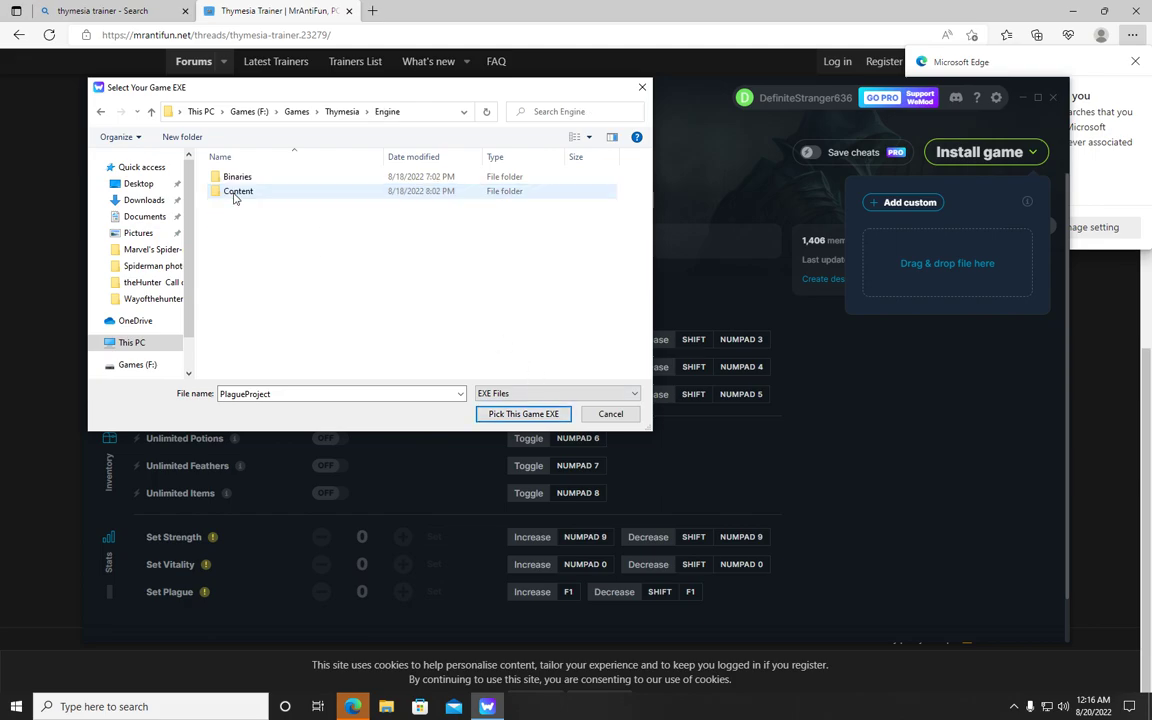
double_click(234, 178)
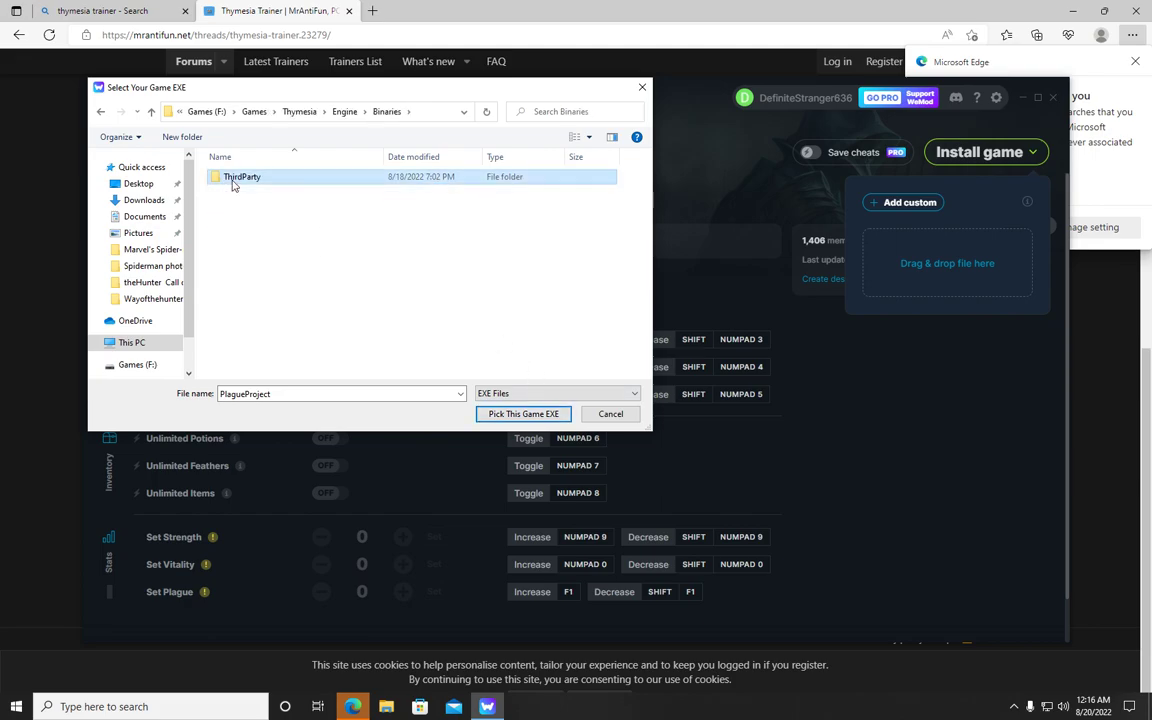
double_click(234, 178)
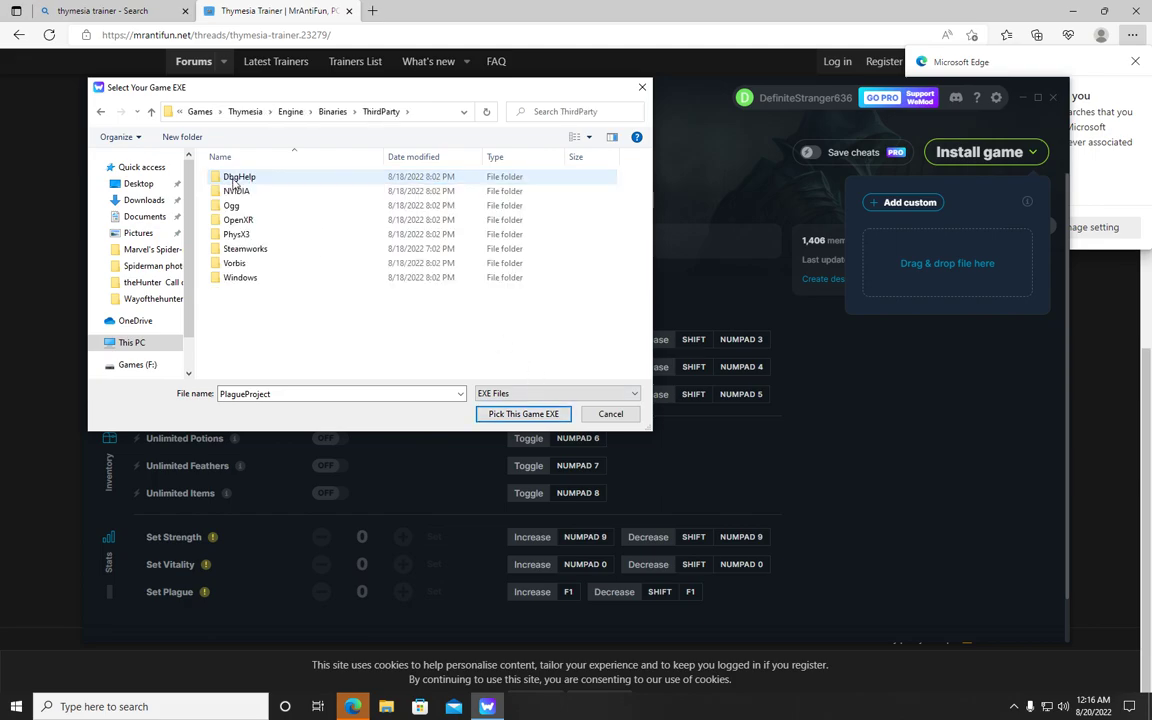
left_click(101, 114)
left_click(101, 114)
left_click(101, 114)
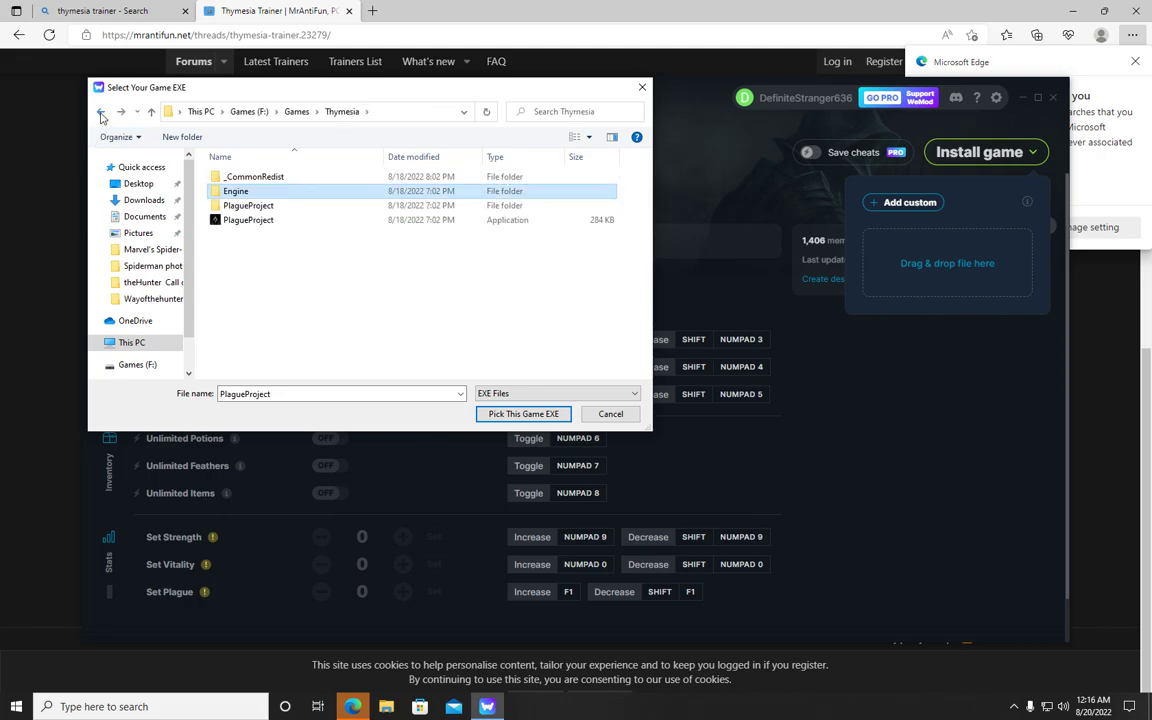
Look through the PlagueProject, Binaries and Win64 folders for a game executable, and return to the Thymesia folder.
left_click(262, 220)
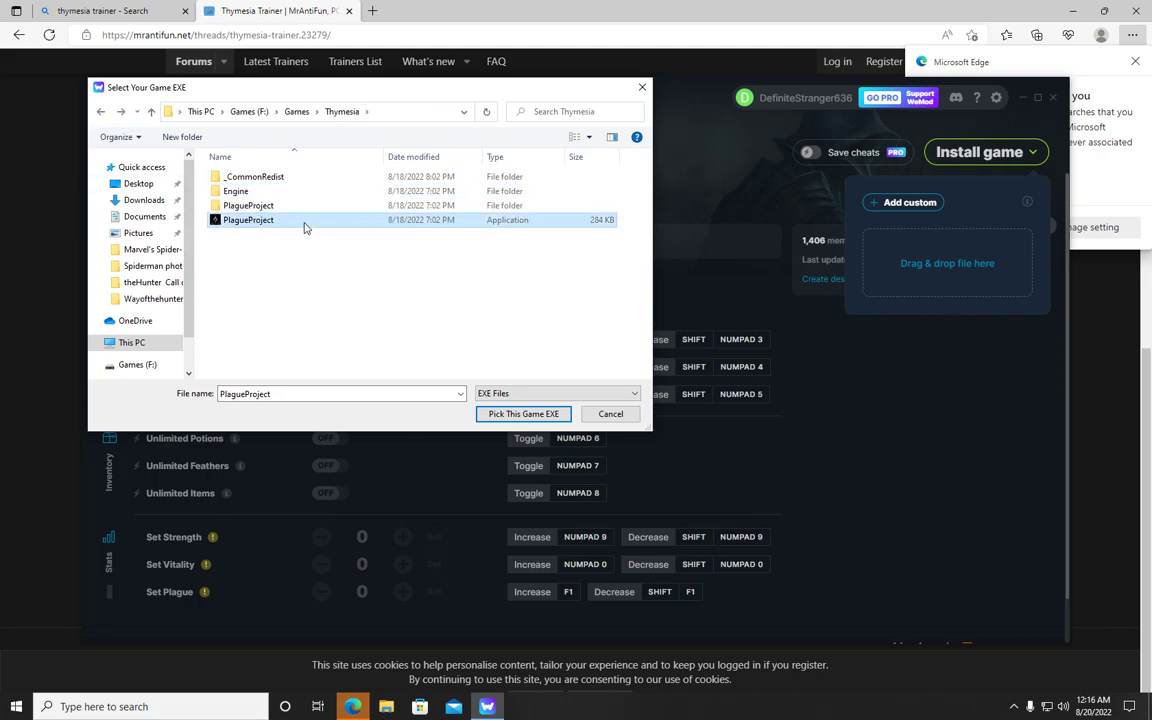
double_click(267, 206)
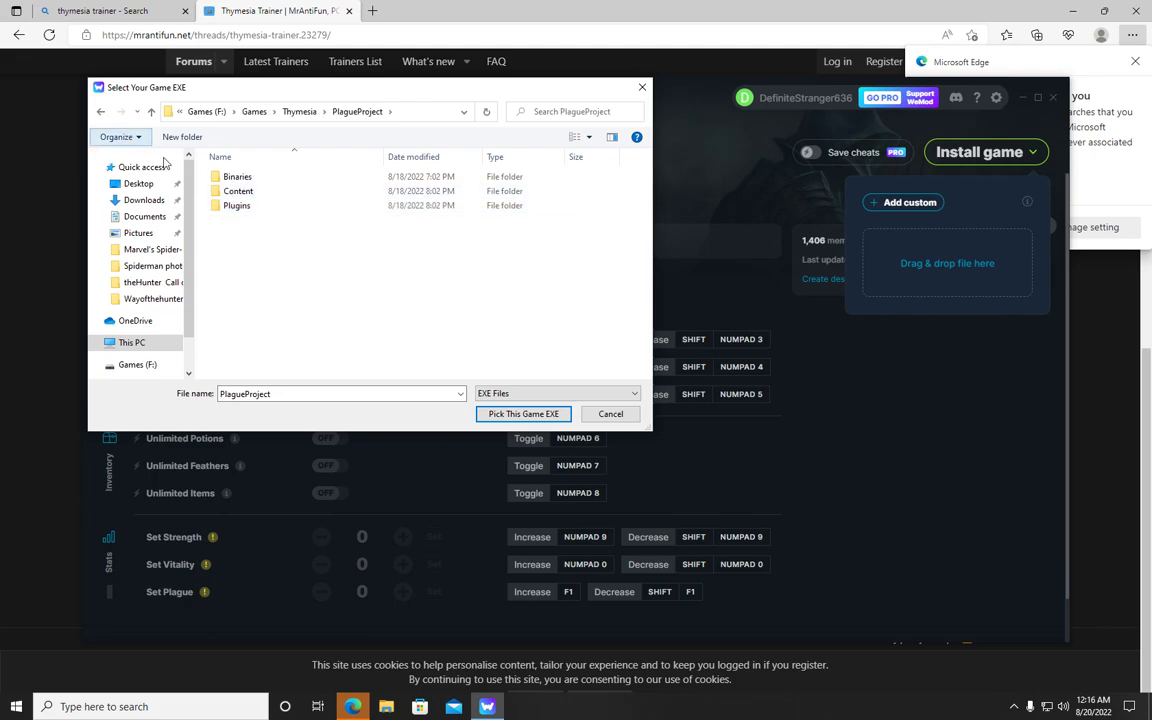
double_click(262, 180)
double_click(236, 177)
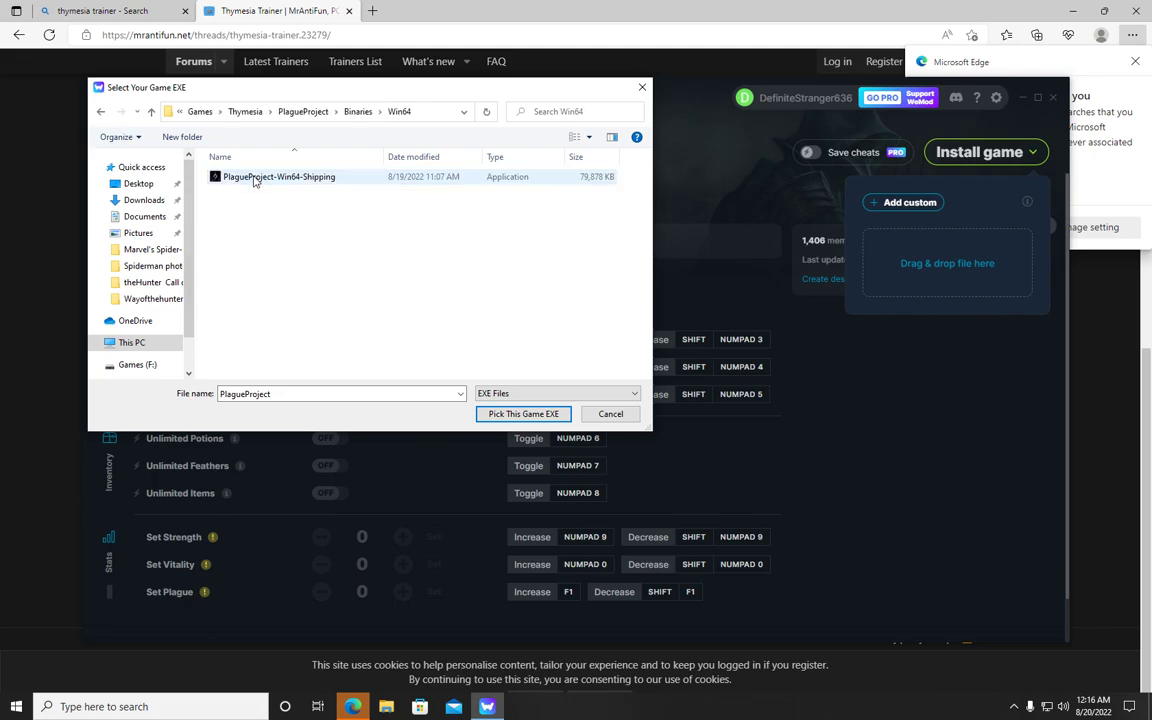
left_click(99, 112)
left_click(99, 112)
left_click(99, 112)
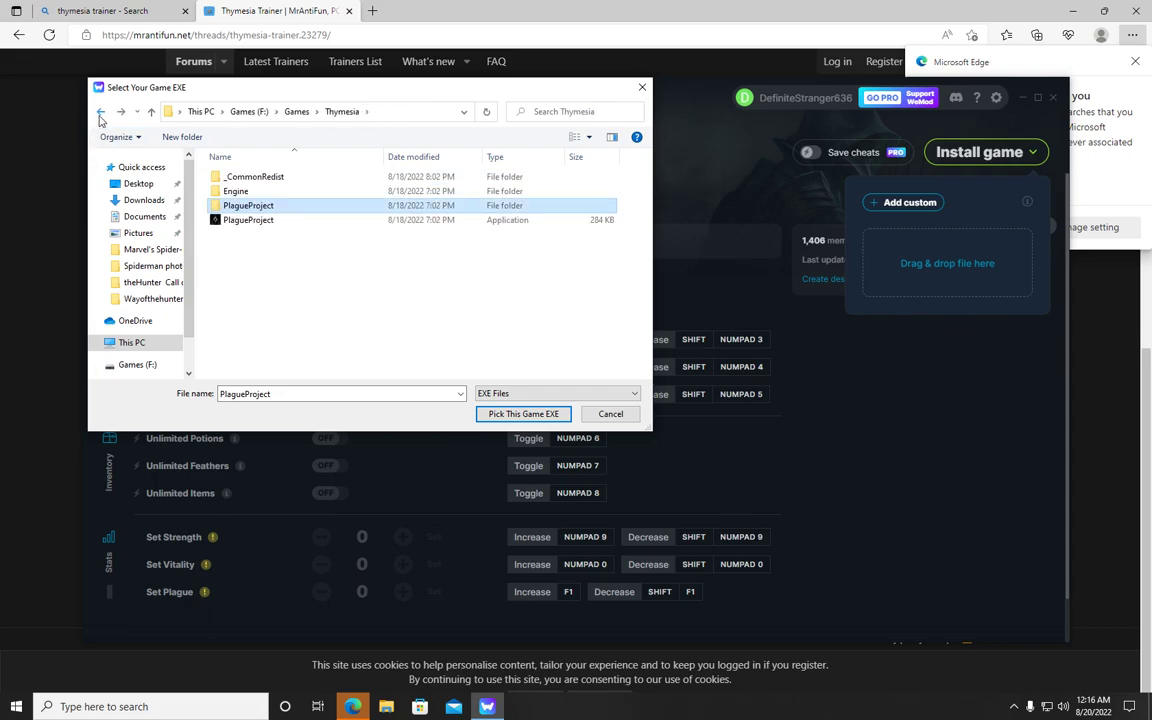
Choose the PlagueProject application in the Thymesia folder as the custom game executable.
left_click(268, 220)
left_click(523, 414)
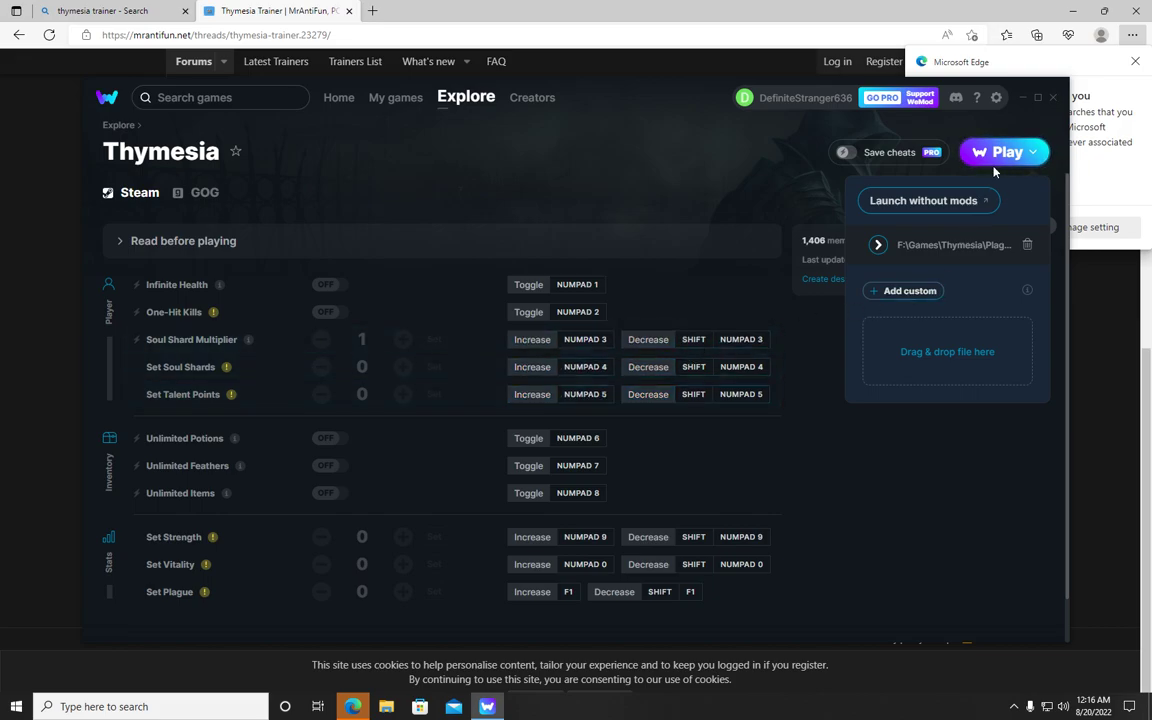
Close the MrAntiFun page and the Edge window, and launch Thymesia with mods from WeMod.
left_click(349, 11)
left_click(1136, 11)
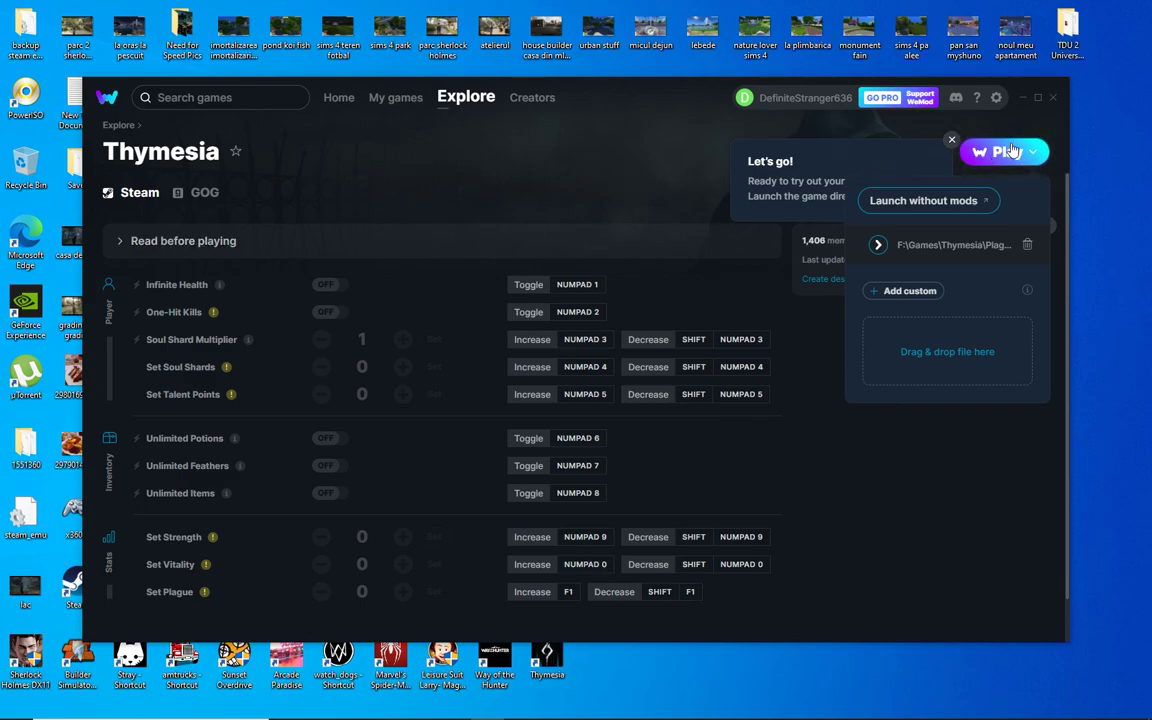
left_click(983, 166)
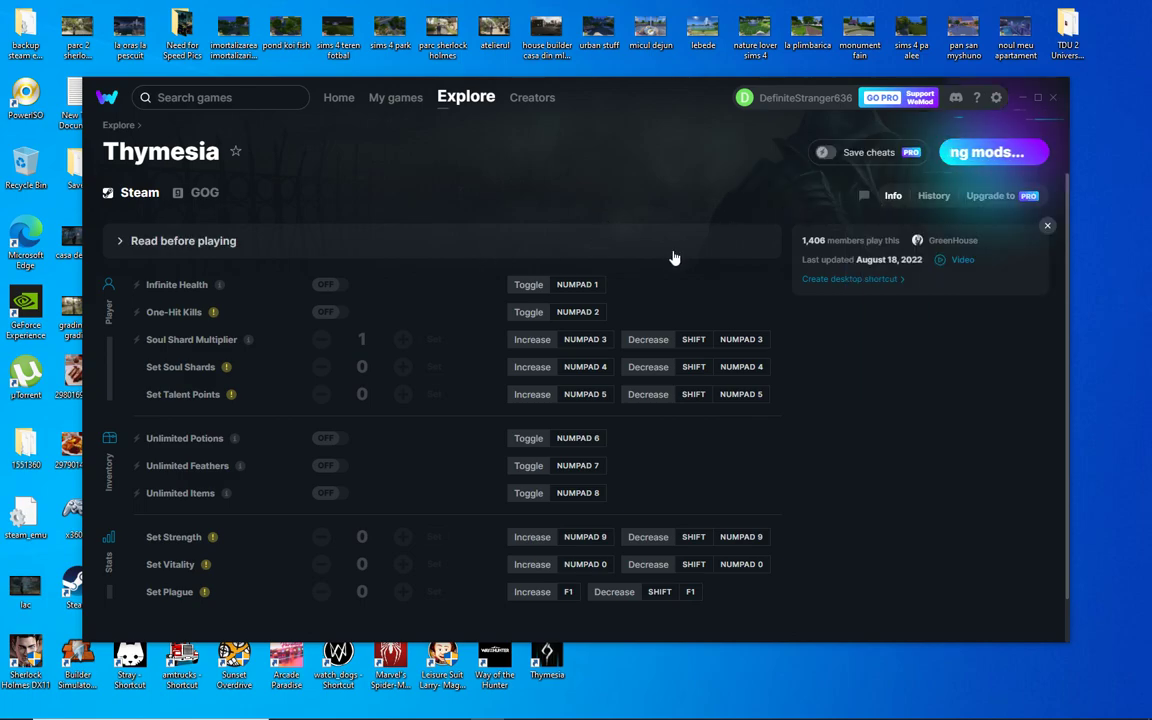